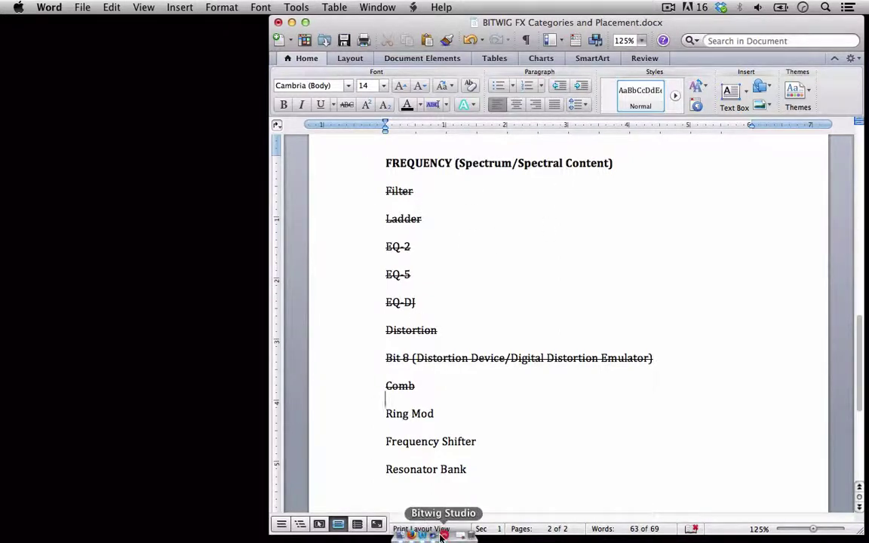
# - Close the SPAN window and delete the Comb device from the RAW track chain
pyautogui.click(443, 534)
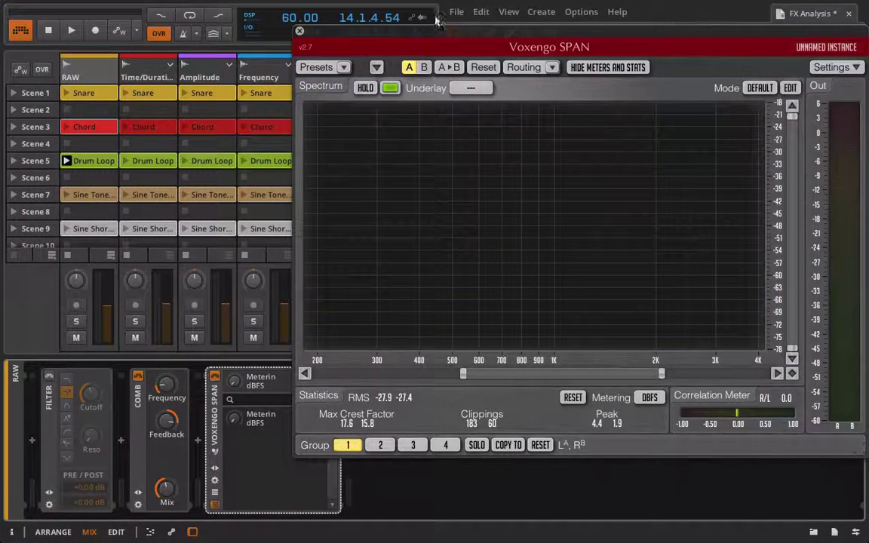
pyautogui.click(300, 31)
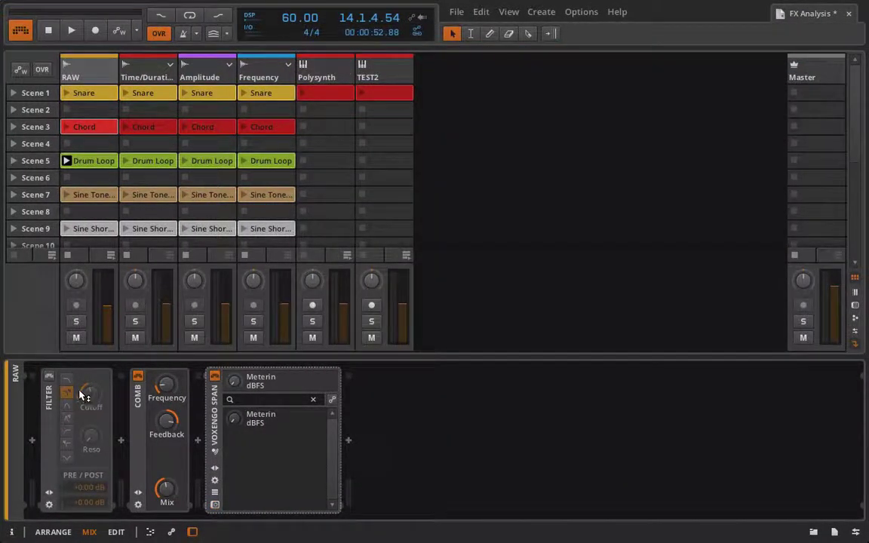
pyautogui.click(138, 398)
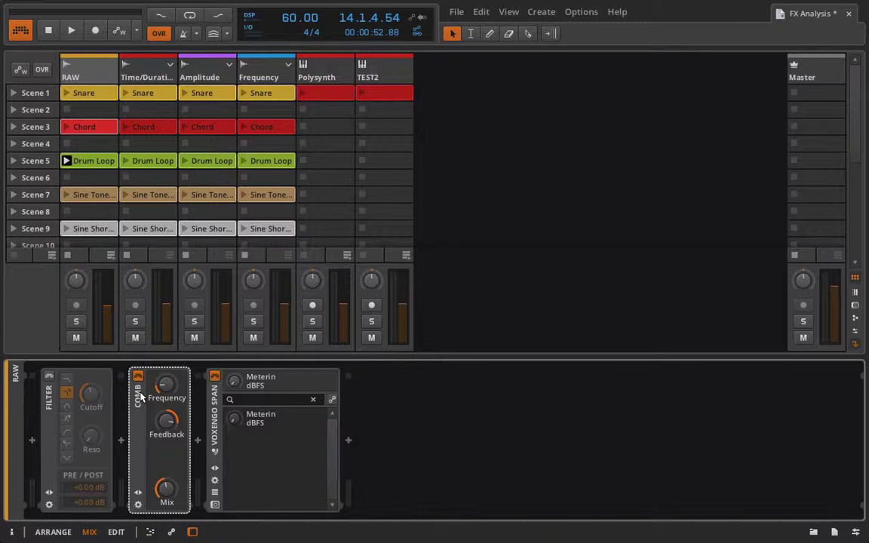
pyautogui.press('Delete')
# - Insert a Ring-Mod directly after the Filter, briefly expanding then collapsing its pre-processing chain
pyautogui.click(121, 438)
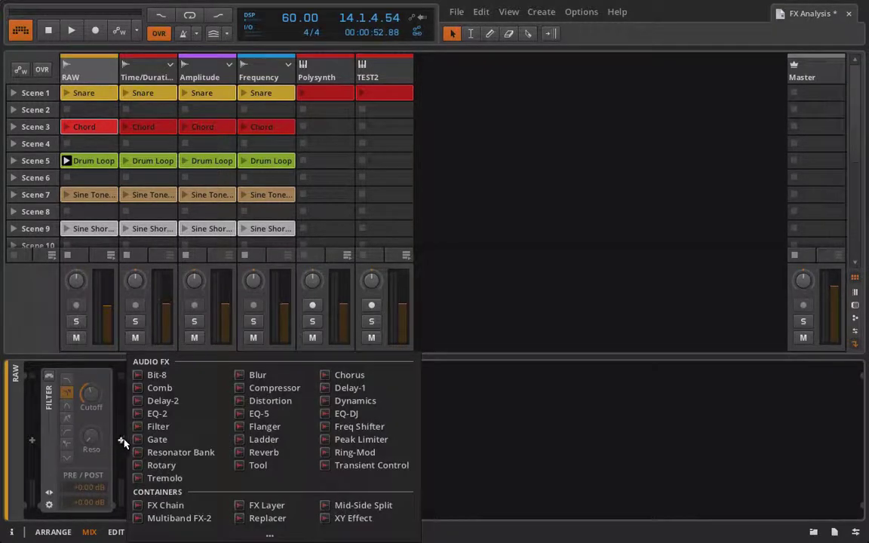
pyautogui.click(354, 452)
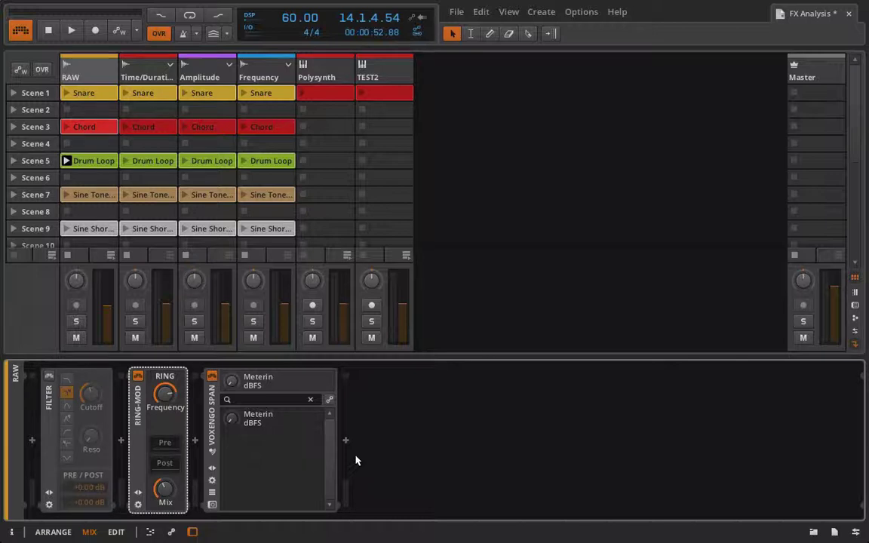
pyautogui.click(163, 446)
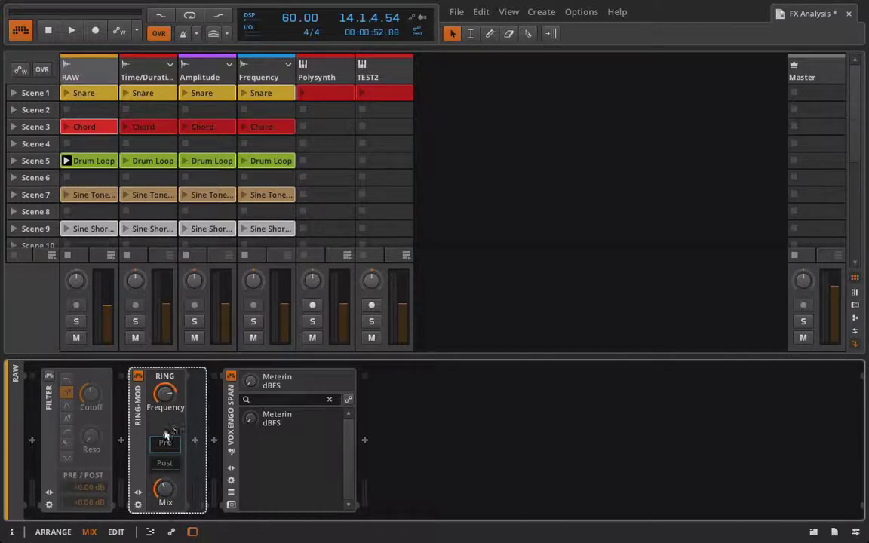
pyautogui.click(165, 442)
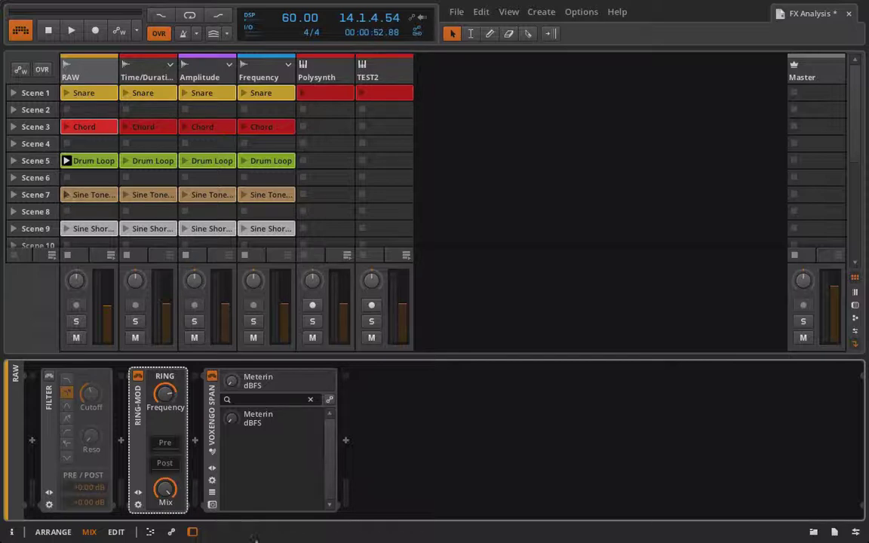
# - Reopen SPAN, switch the Filter on and bypass the Ring-Mod
pyautogui.click(212, 504)
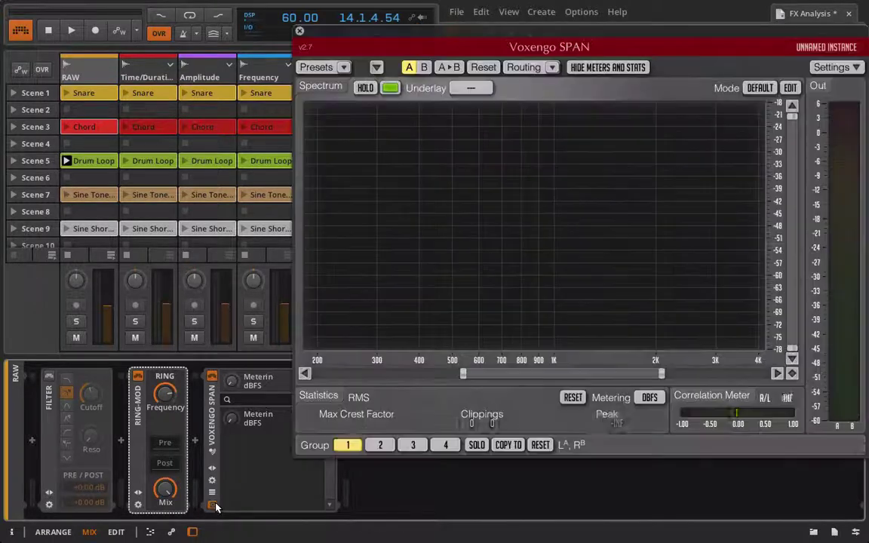
pyautogui.click(49, 375)
pyautogui.click(138, 375)
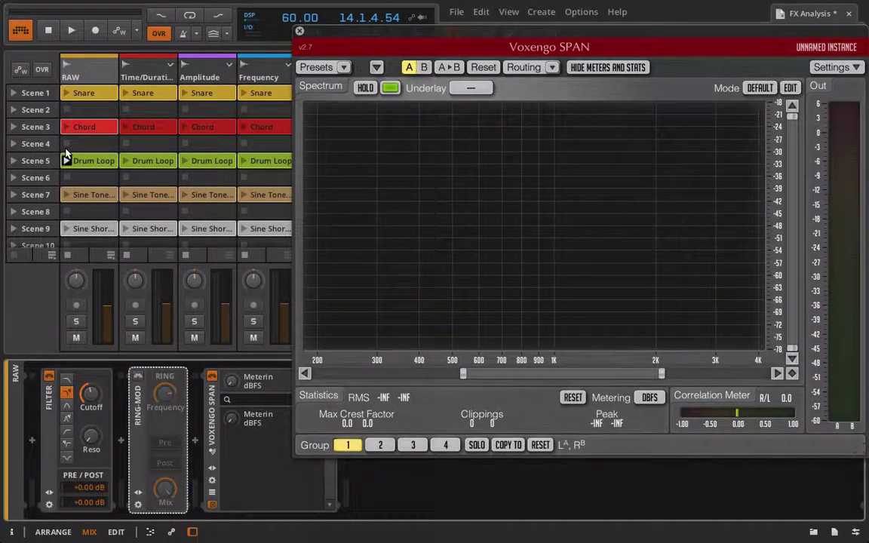
# - Play the Sine Tone clip on RAW and widen SPAN's frequency axis
pyautogui.click(66, 195)
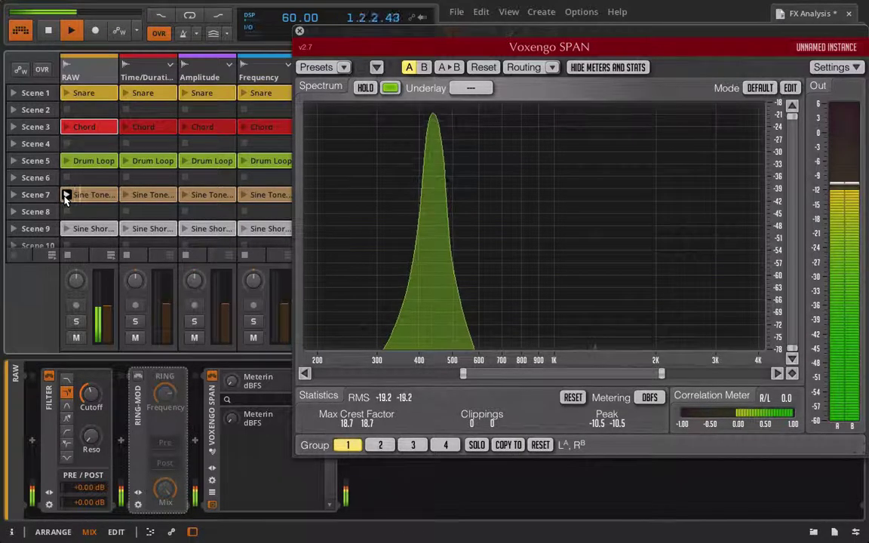
pyautogui.moveTo(431, 155)
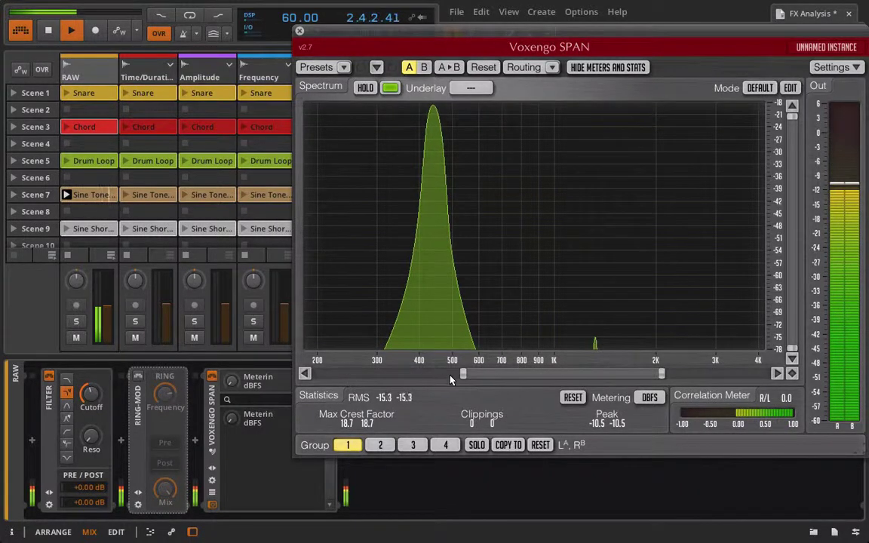
pyautogui.moveTo(463, 375); pyautogui.dragTo(315, 375)
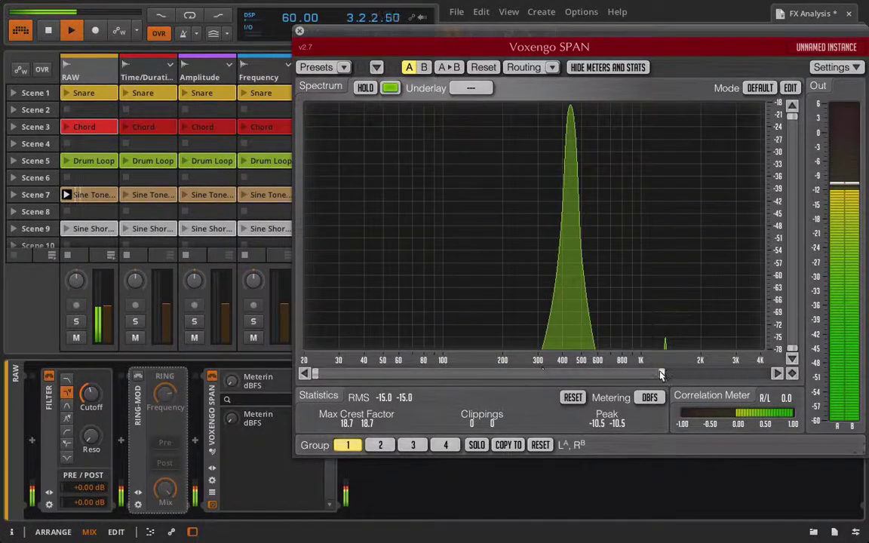
pyautogui.moveTo(661, 375); pyautogui.dragTo(766, 374)
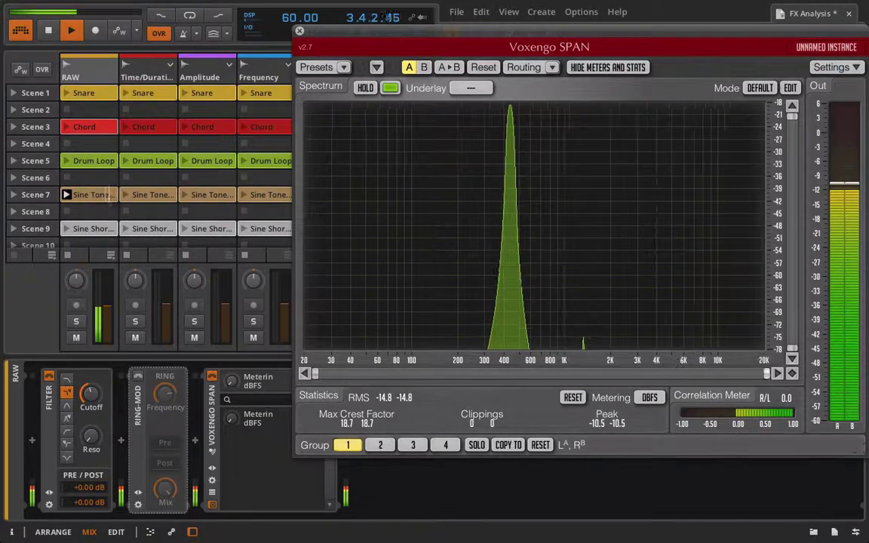
# - Re-enable the Ring-Mod, raise its frequency to about 631 Hz, then stop the clip
pyautogui.click(137, 377)
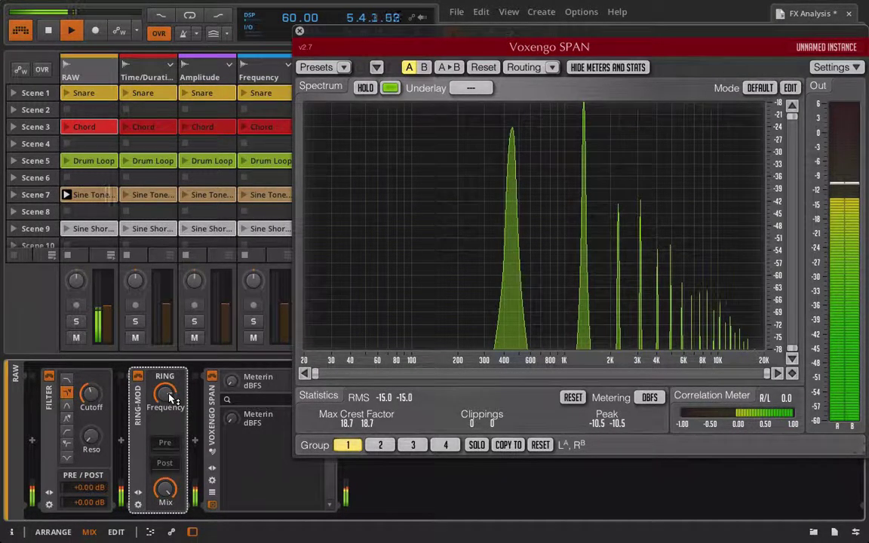
pyautogui.moveTo(170, 398); pyautogui.dragTo(170, 407)
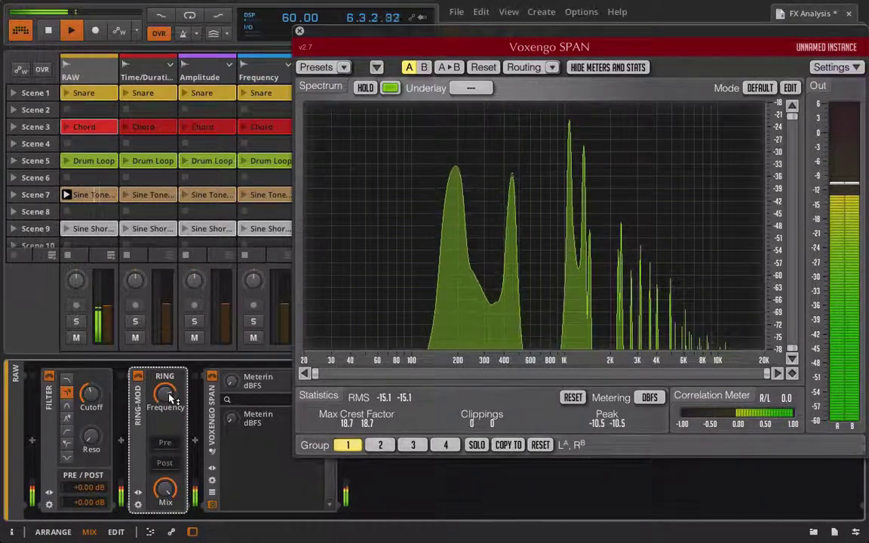
pyautogui.click(66, 218)
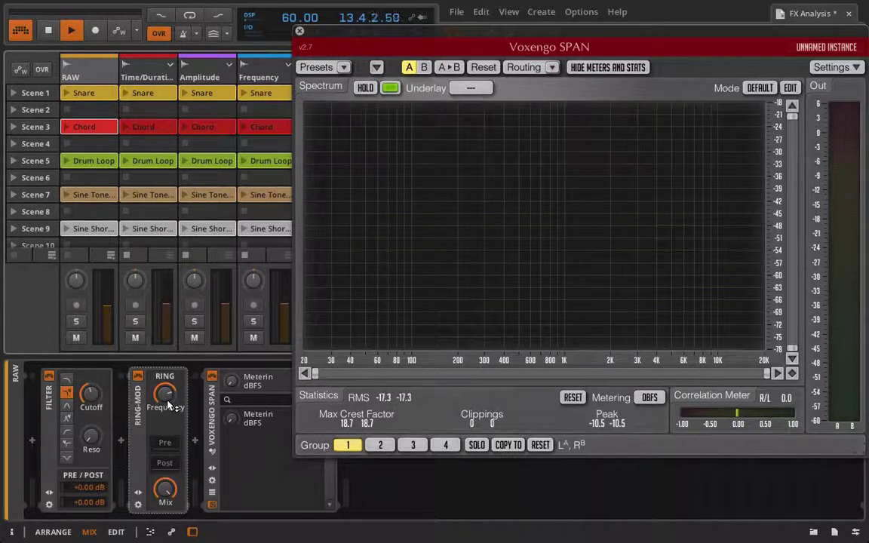
# - Stop playback at the start and turn the Ring-Mod frequency down to 150 Hz
pyautogui.press('space')
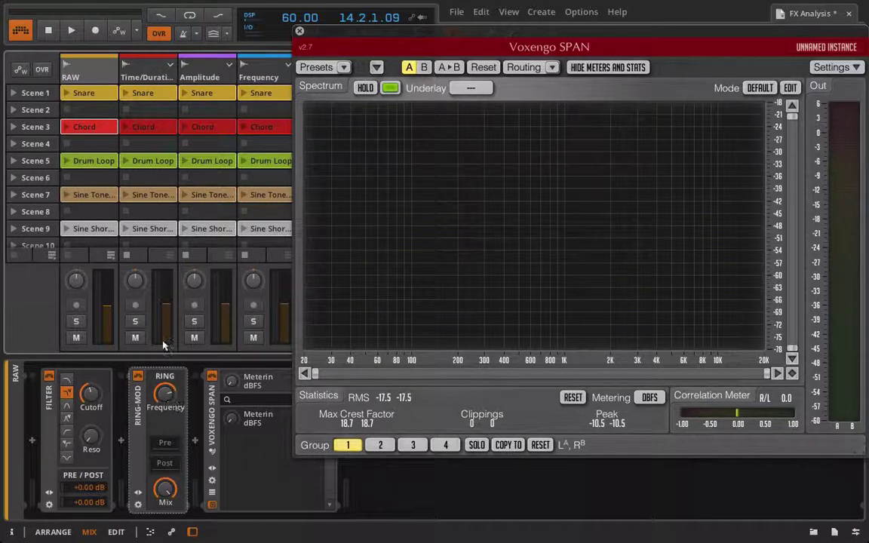
pyautogui.click(50, 33)
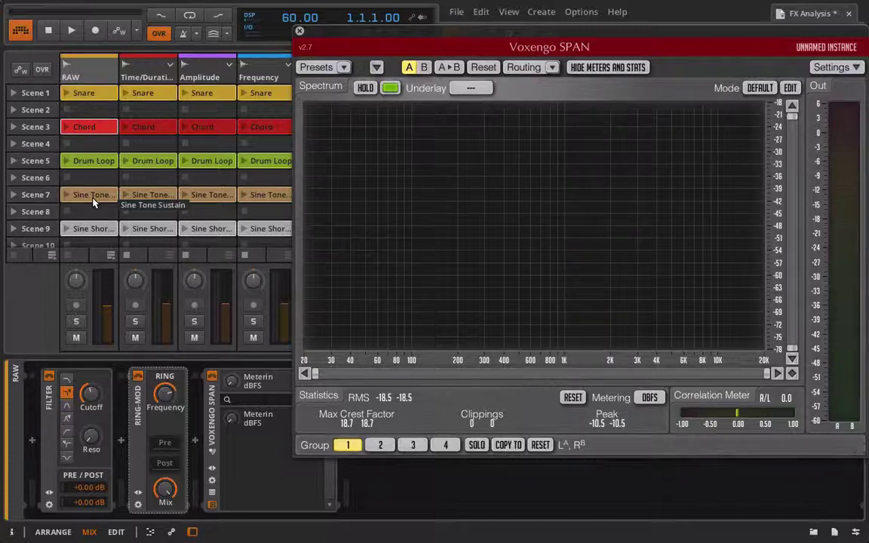
pyautogui.click(166, 380)
pyautogui.moveTo(166, 393)
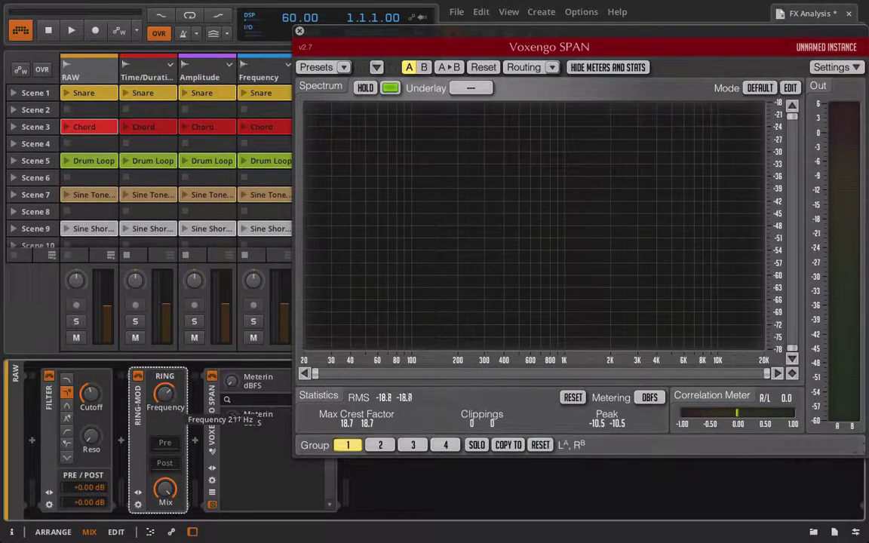
pyautogui.moveTo(166, 394); pyautogui.dragTo(166, 422)
# - Enter exactly 880 Hz as the Ring-Mod frequency, then briefly view the Sine Tone Sustain clip
pyautogui.doubleClick(166, 392)
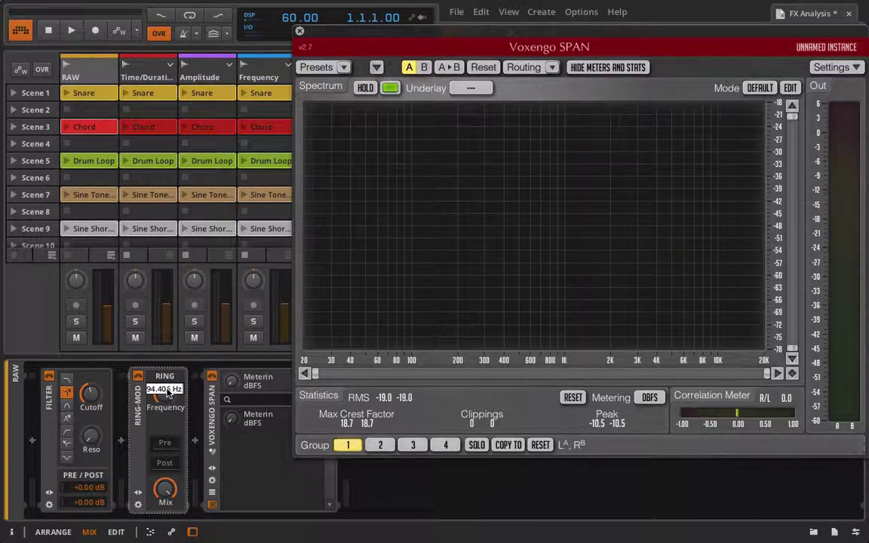
pyautogui.write('880')
pyautogui.press('Return')
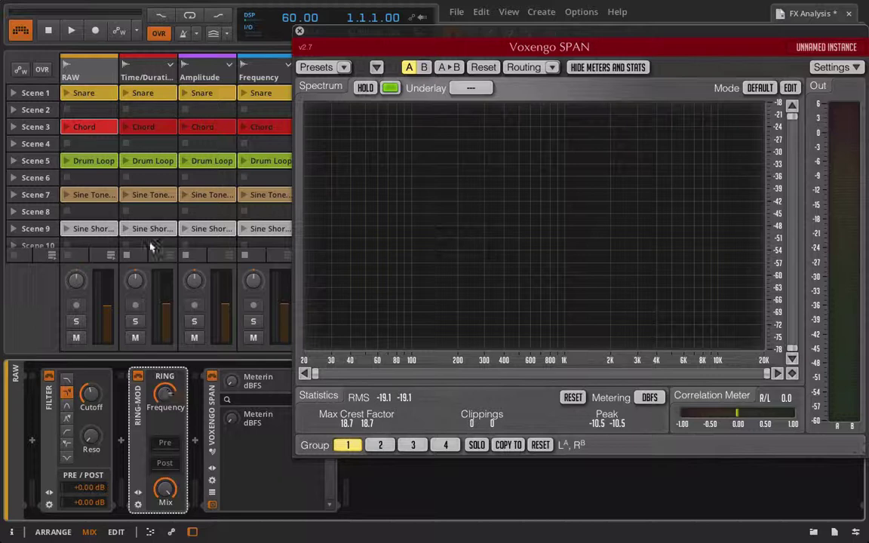
pyautogui.doubleClick(79, 195)
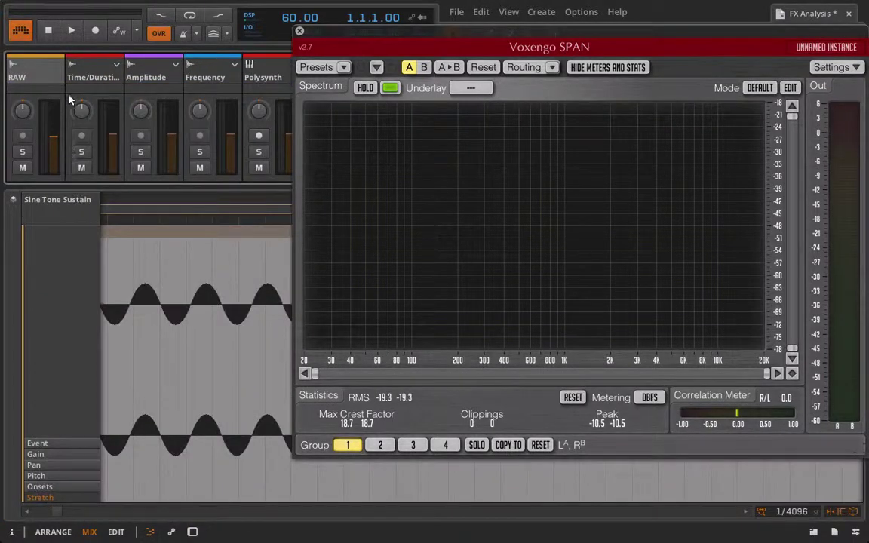
pyautogui.click(9, 64)
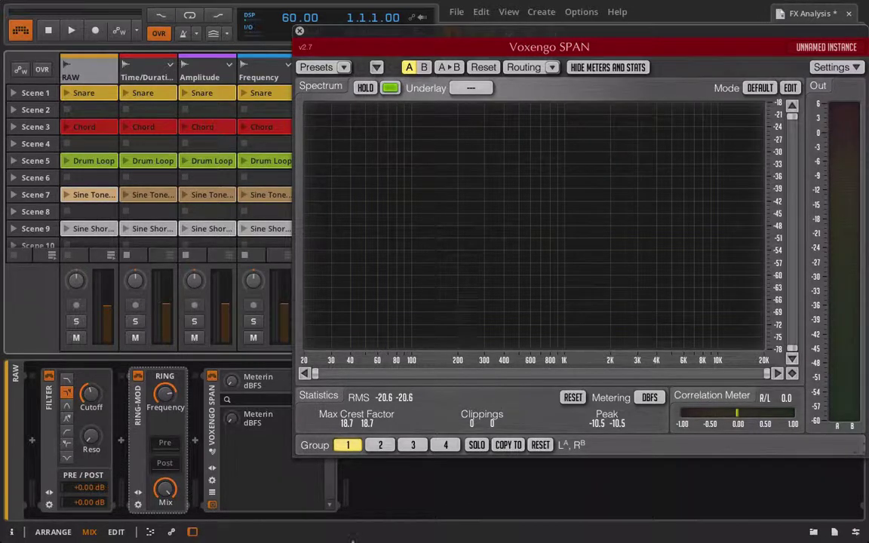
# - On Firefox's Google calculator, enter 880 + and a mistyped second number
pyautogui.click(411, 537)
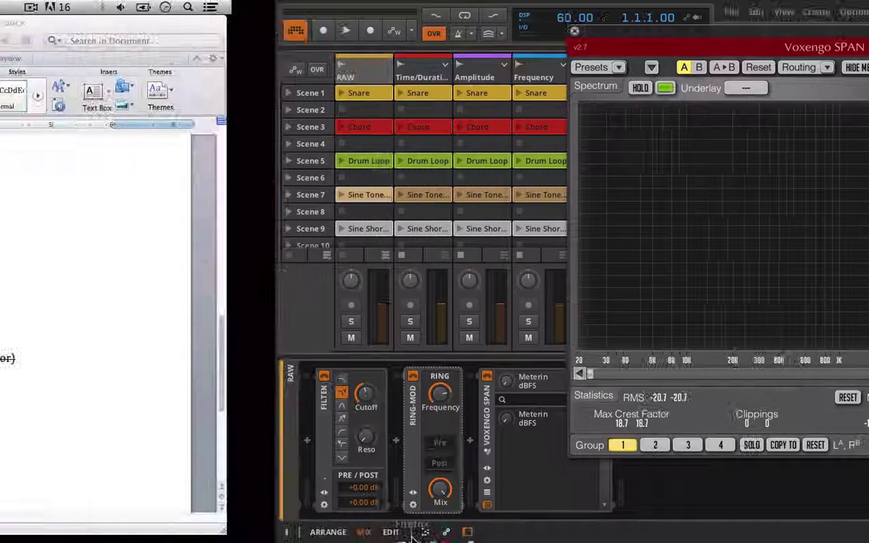
pyautogui.doubleClick(325, 310)
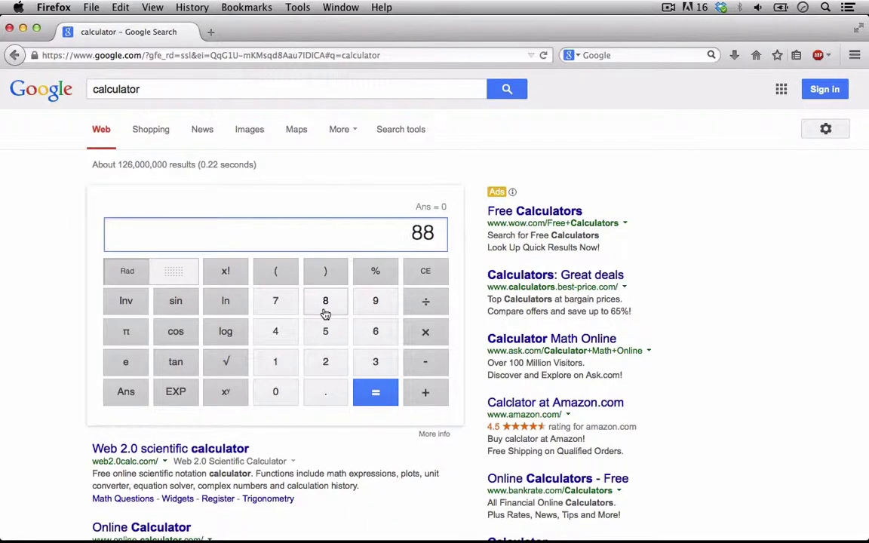
pyautogui.click(276, 393)
pyautogui.click(426, 393)
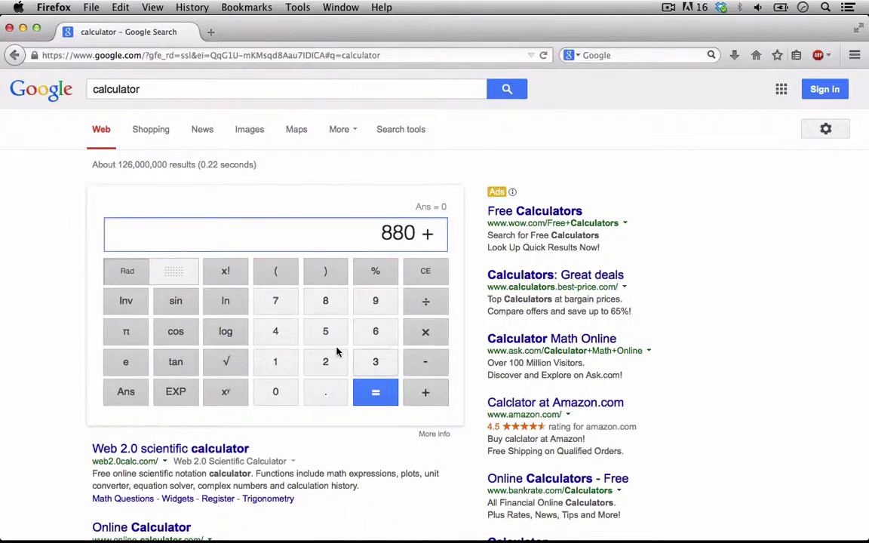
pyautogui.doubleClick(276, 335)
pyautogui.click(276, 364)
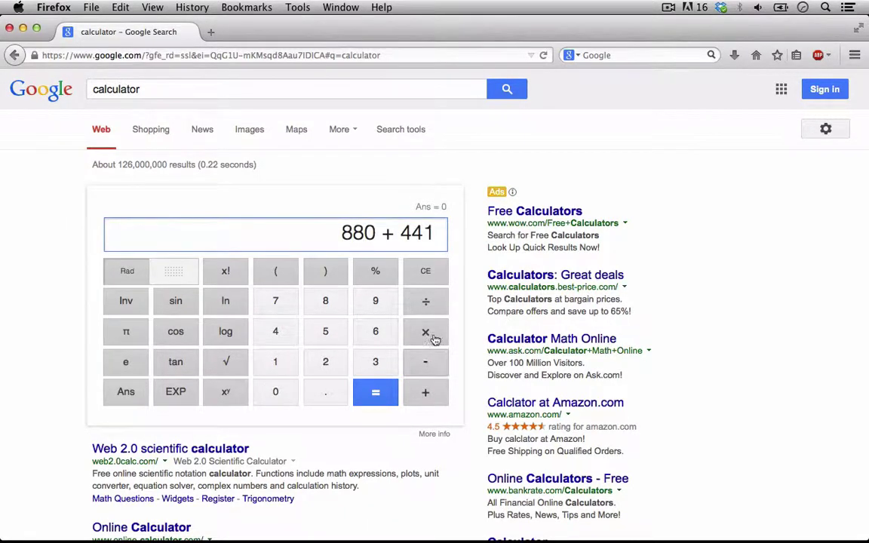
# - Correct the second number to 440, get 1320, and return to Bitwig Studio
pyautogui.doubleClick(427, 276)
pyautogui.click(427, 277)
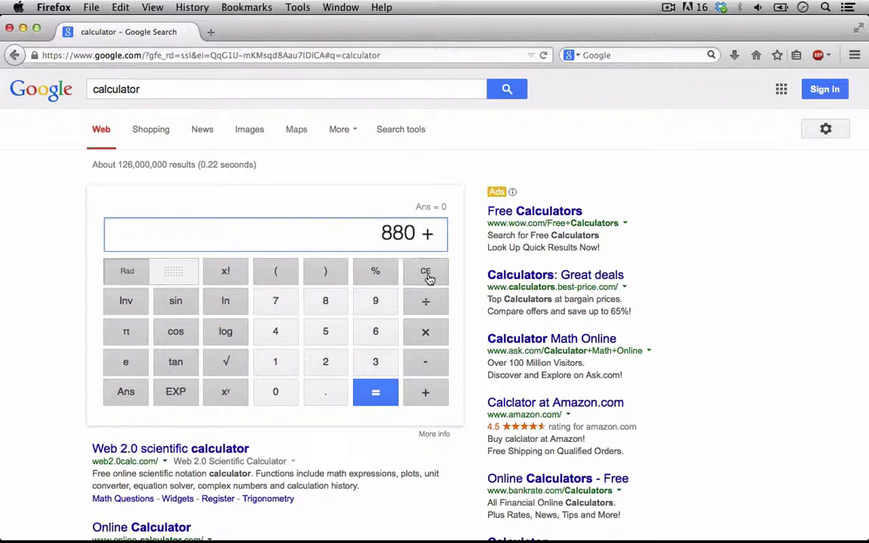
pyautogui.click(279, 333)
pyautogui.click(277, 333)
pyautogui.click(285, 390)
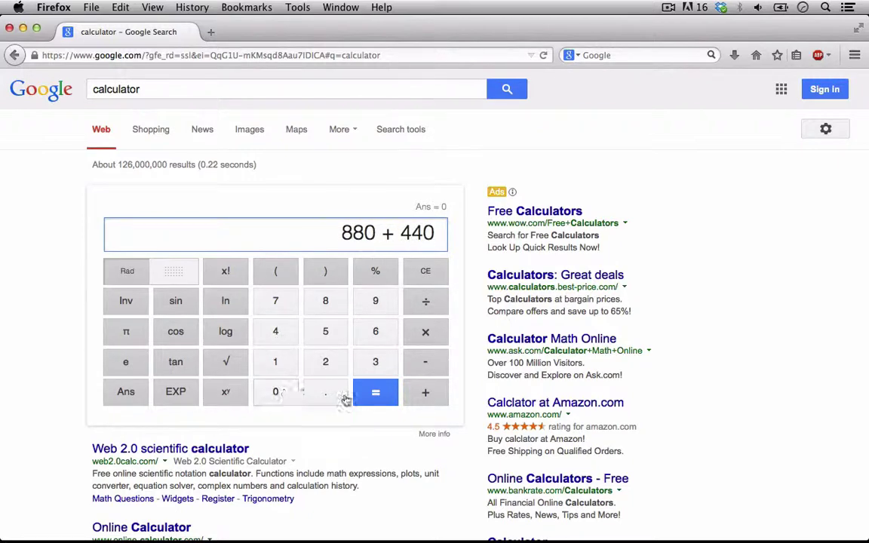
pyautogui.click(375, 394)
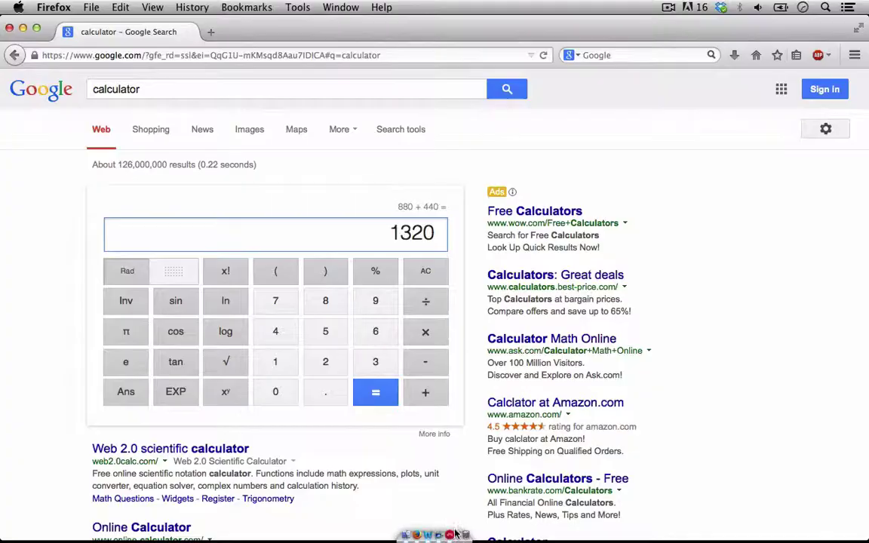
pyautogui.click(456, 535)
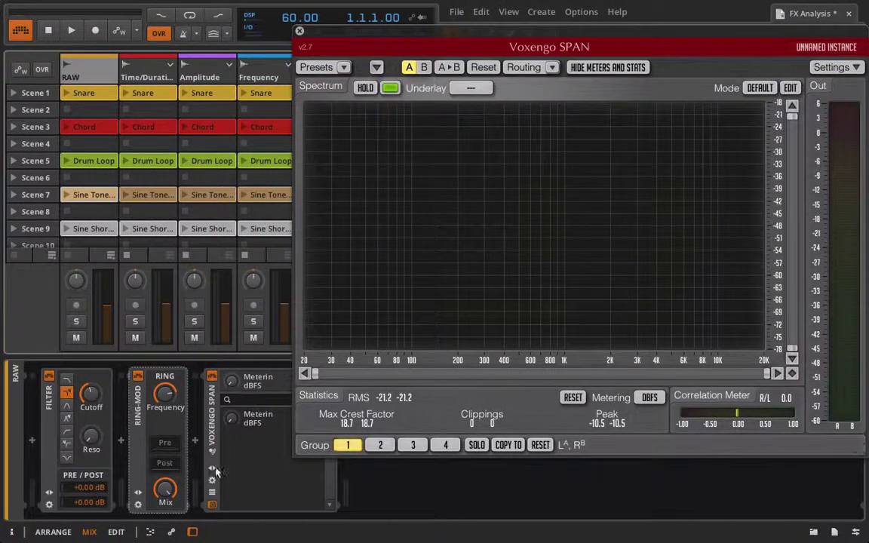
# - Play the Sine Tone clip on RAW and type 1000 Hz as the Ring-Mod frequency
pyautogui.click(165, 492)
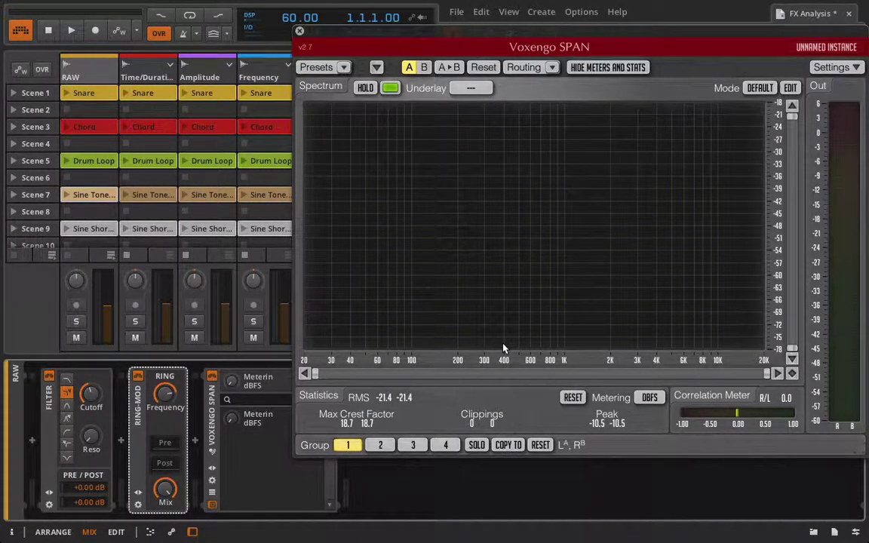
pyautogui.click(66, 195)
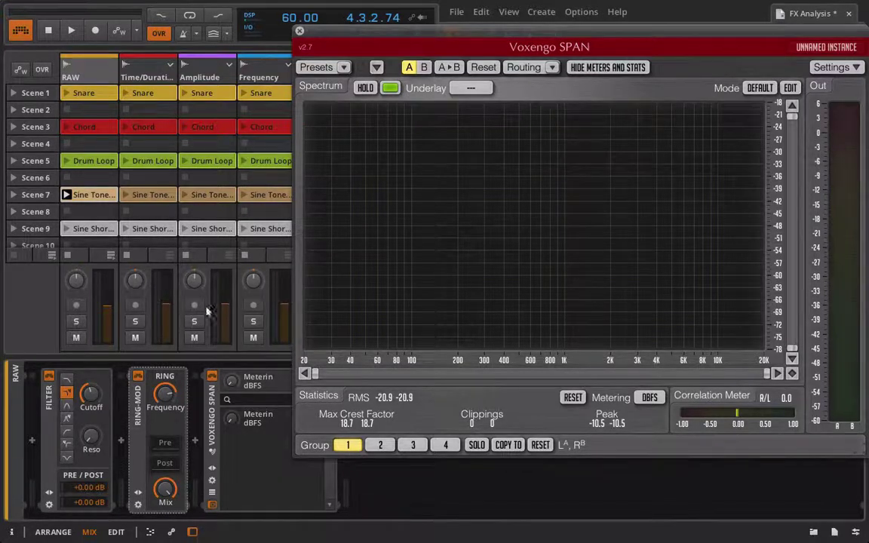
pyautogui.click(166, 393)
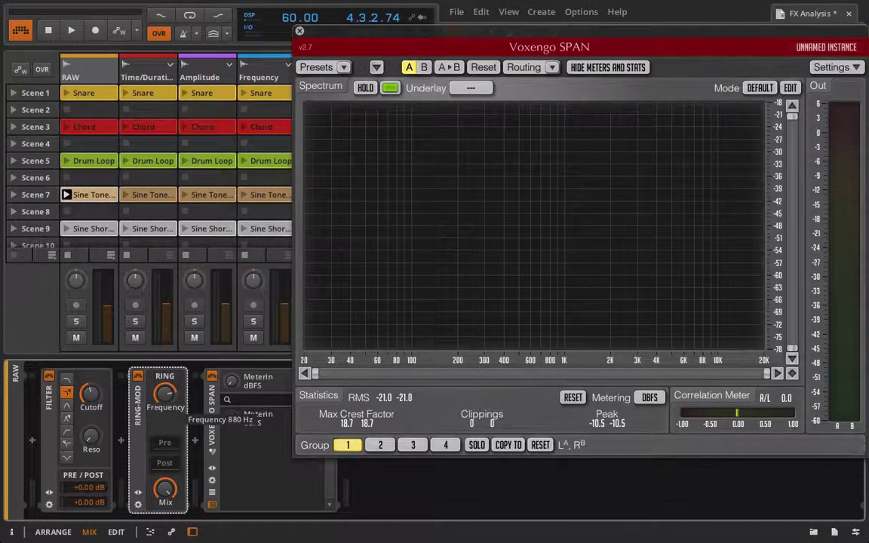
pyautogui.doubleClick(167, 394)
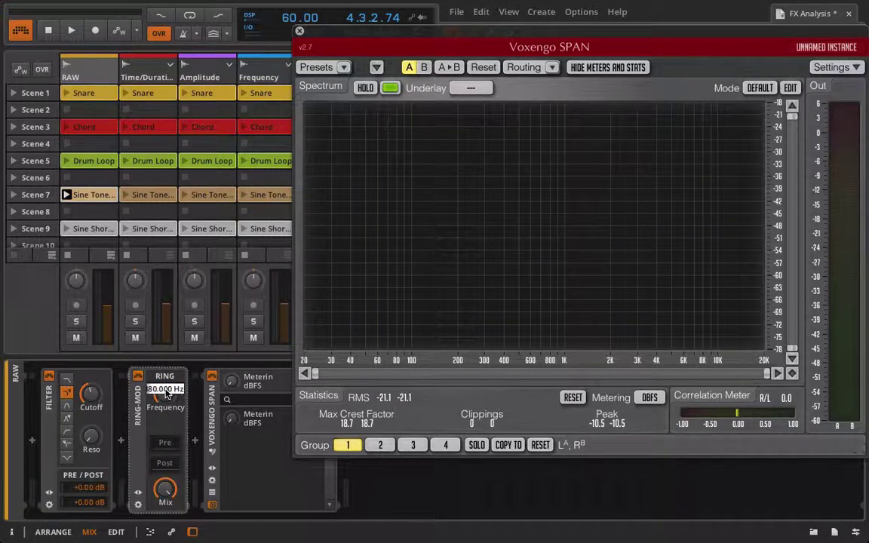
pyautogui.write('1000')
pyautogui.press('Return')
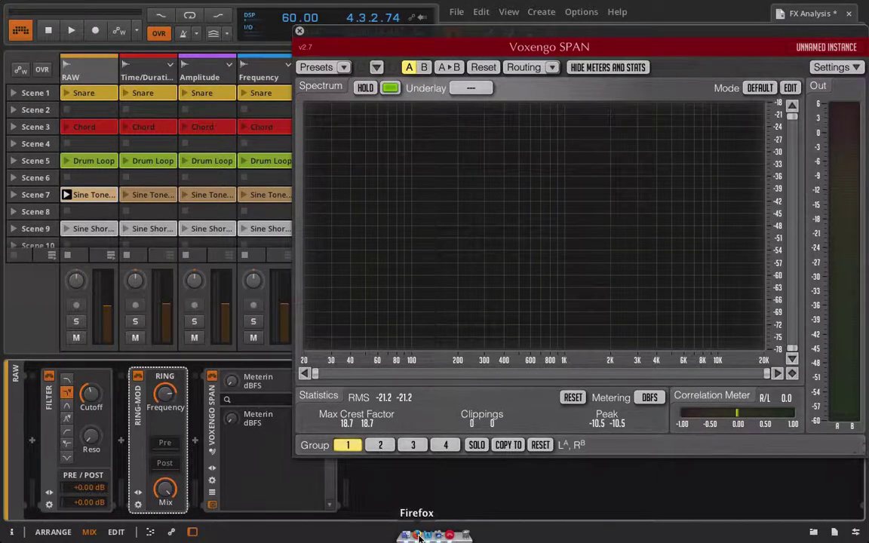
# - Clear the Firefox calculator and compute 1000 − 440 = 560
pyautogui.click(415, 531)
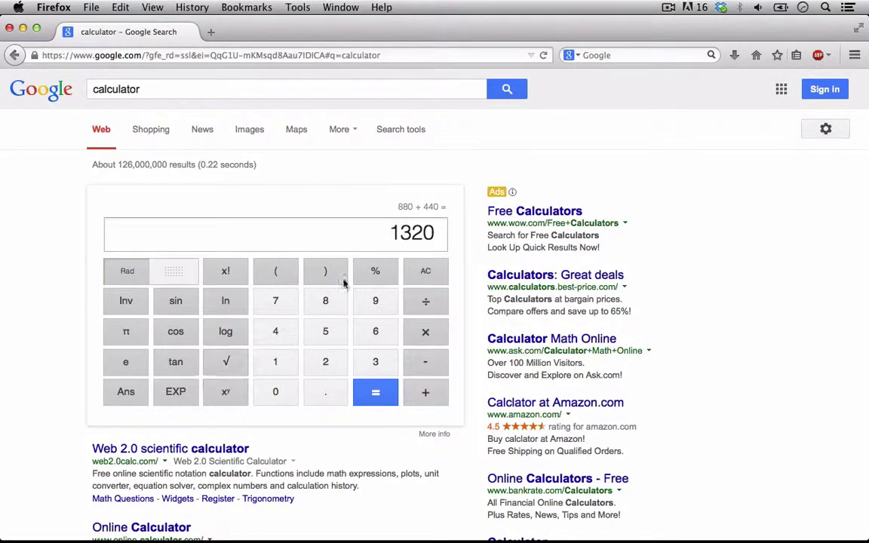
pyautogui.click(427, 271)
pyautogui.click(274, 363)
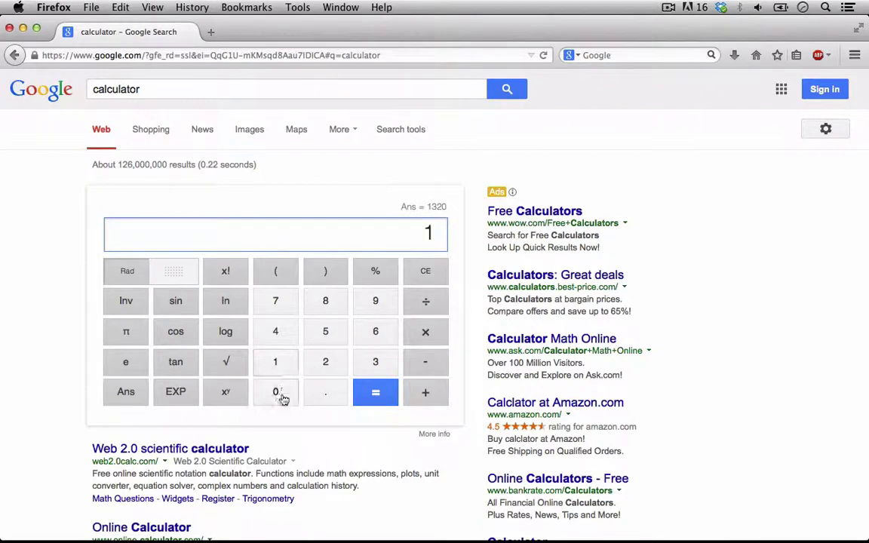
pyautogui.click(283, 401)
pyautogui.click(283, 401)
pyautogui.click(283, 402)
pyautogui.click(431, 363)
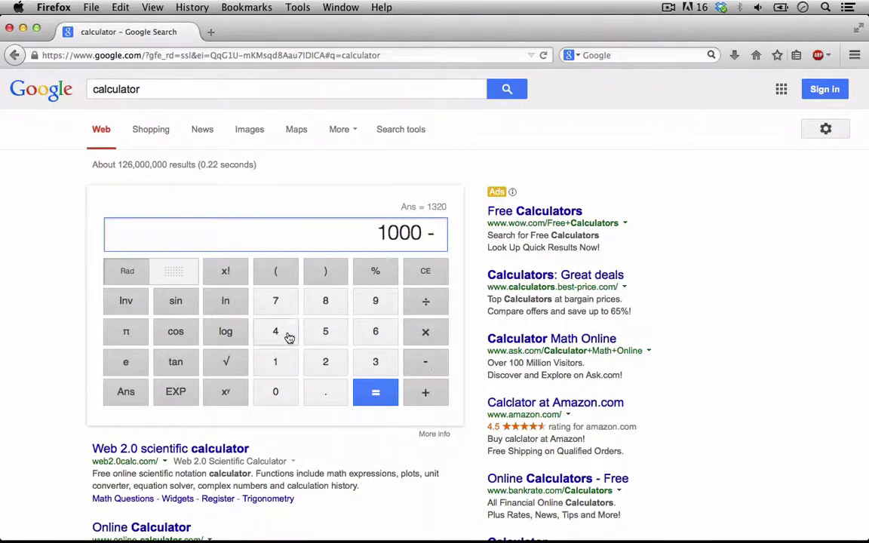
pyautogui.click(280, 340)
pyautogui.click(280, 343)
pyautogui.click(275, 393)
pyautogui.click(382, 390)
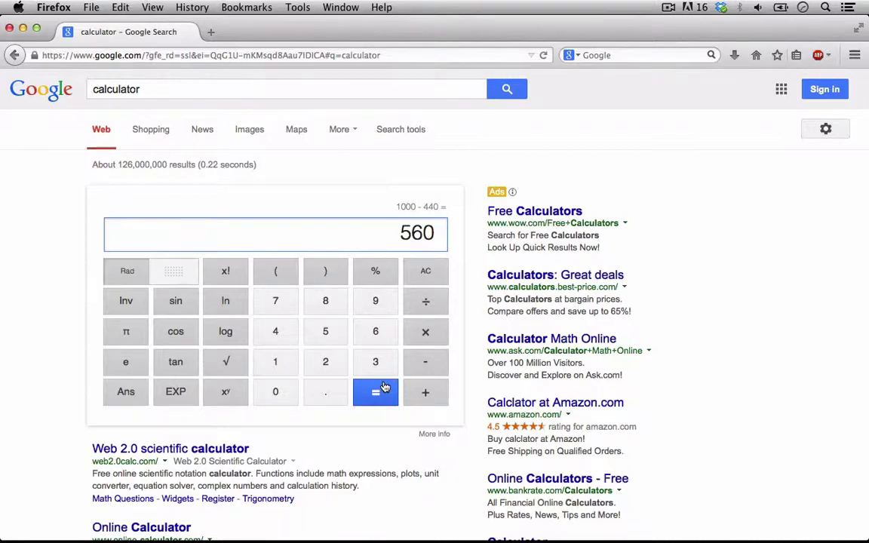
# - Clear the result, start entering 1000 +, then return to Bitwig Studio
pyautogui.click(436, 271)
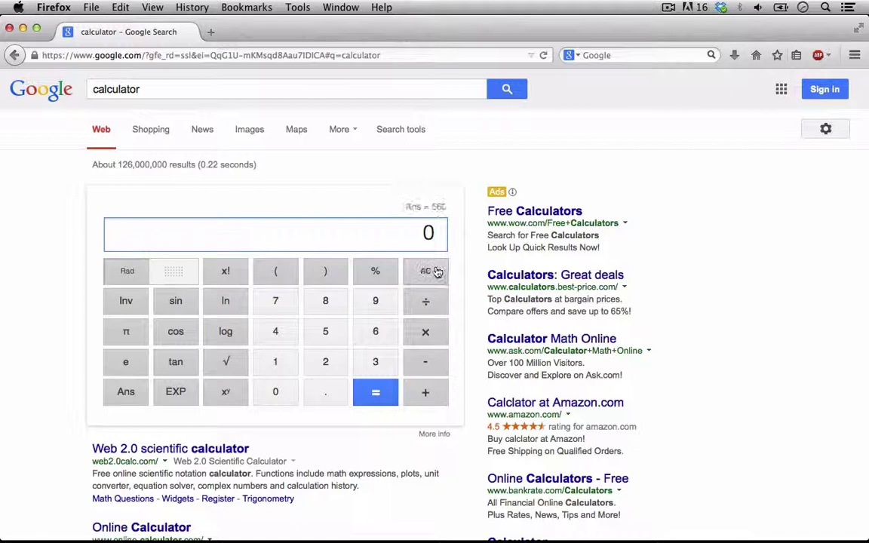
pyautogui.click(275, 362)
pyautogui.click(275, 392)
pyautogui.click(275, 392)
pyautogui.click(276, 391)
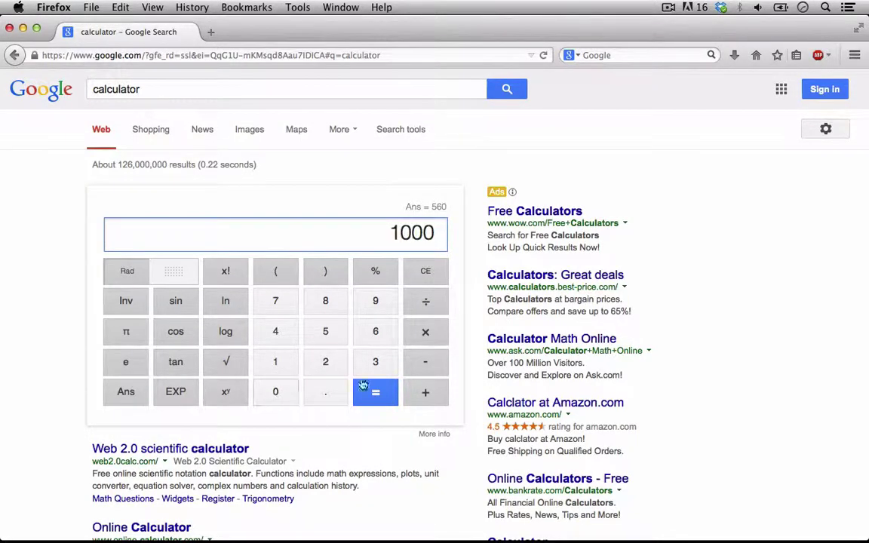
pyautogui.click(422, 396)
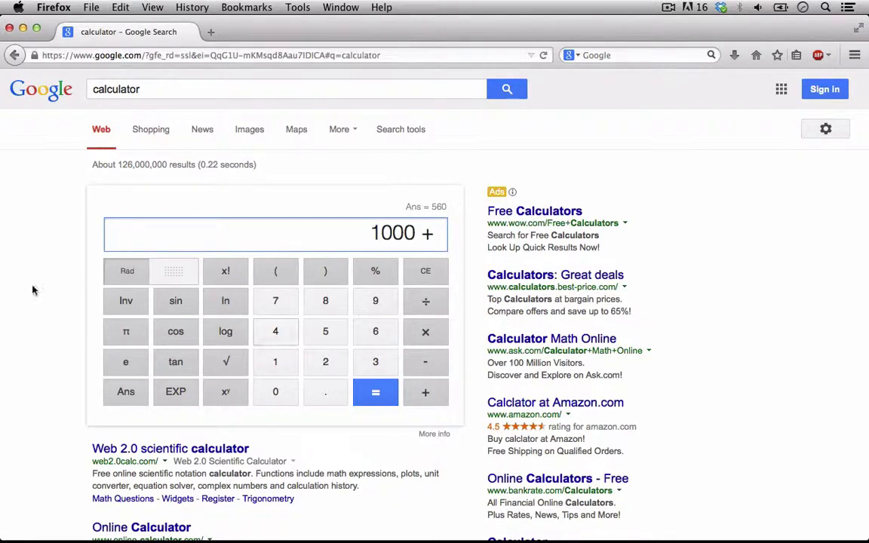
pyautogui.moveTo(417, 537)
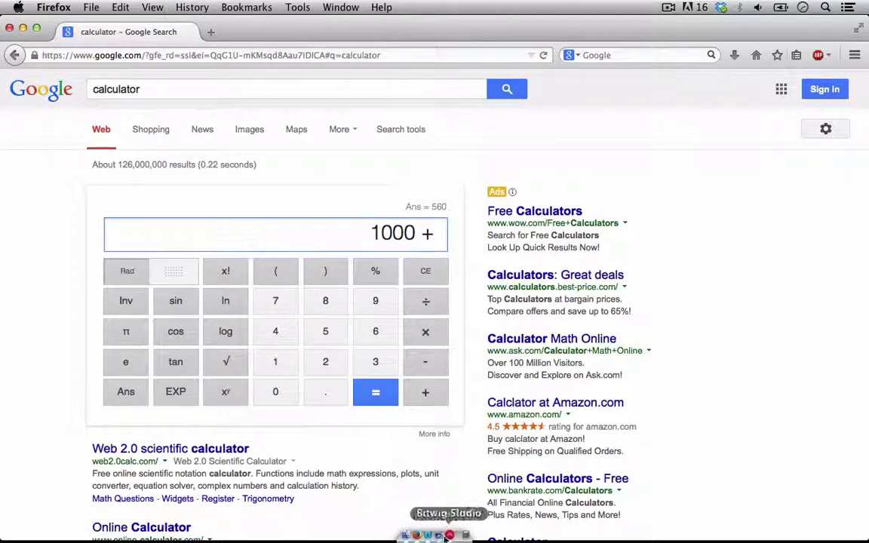
pyautogui.click(448, 536)
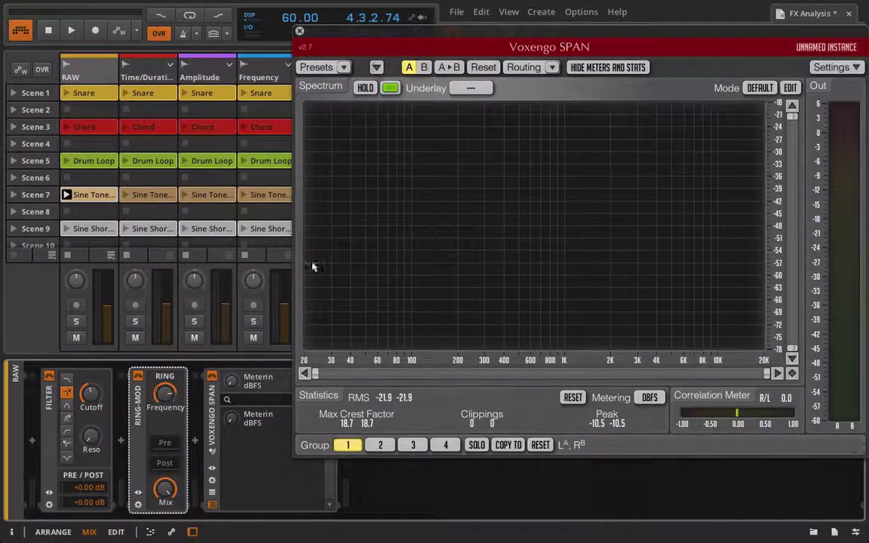
pyautogui.press('space')
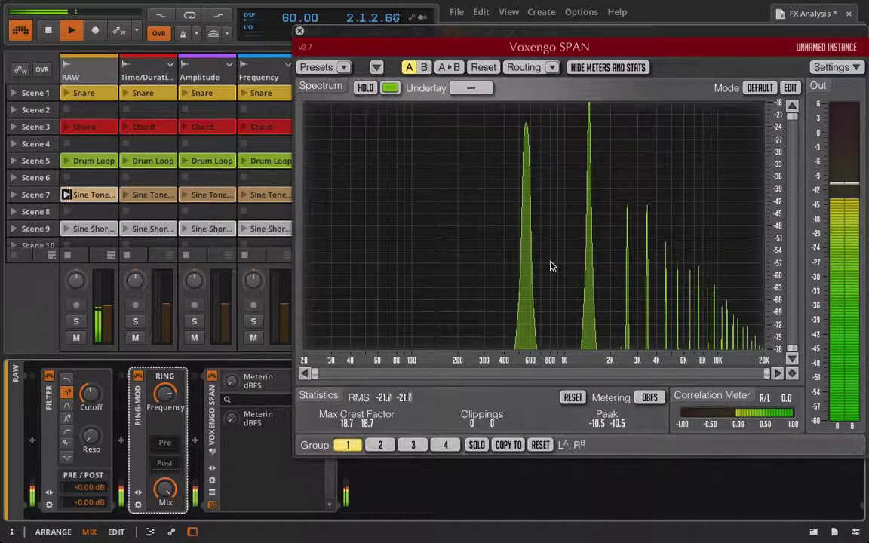
pyautogui.moveTo(527, 194)
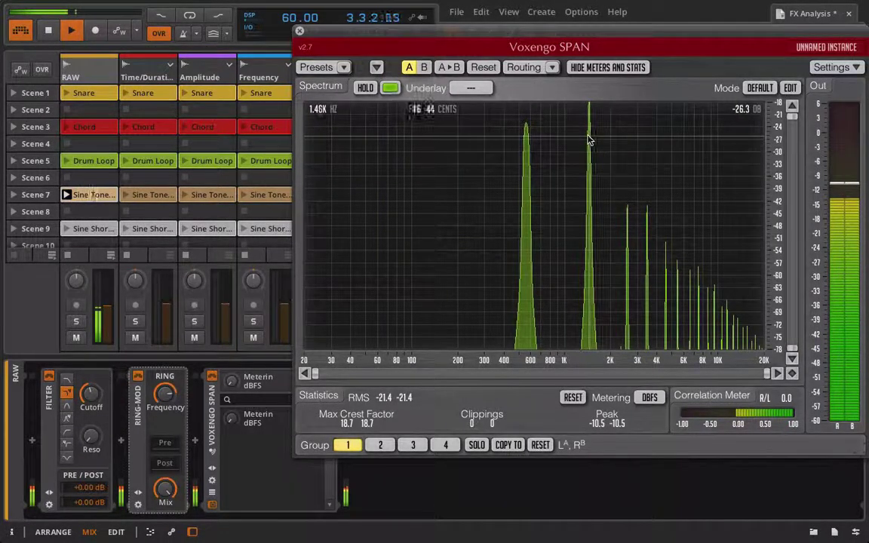
pyautogui.press('space')
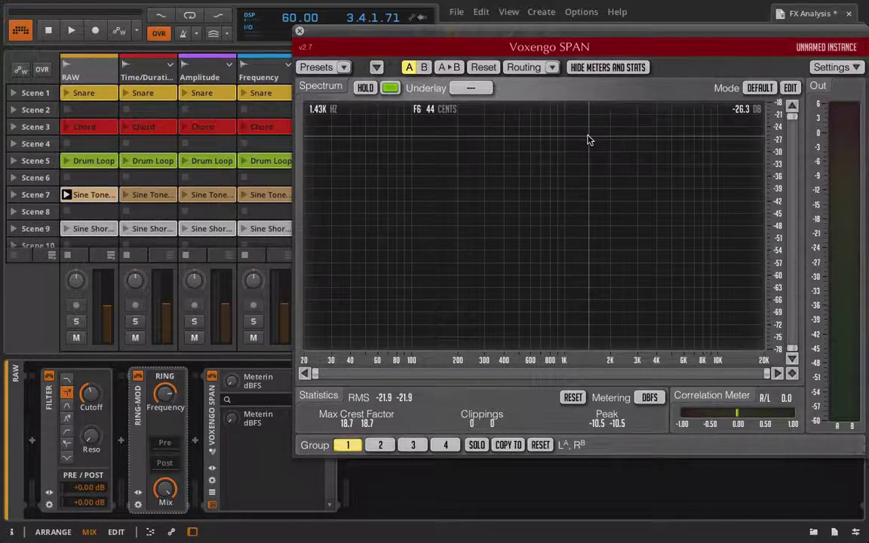
# - Lower the Ring-Mod mix to 32% and start sine tone playback
pyautogui.click(166, 488)
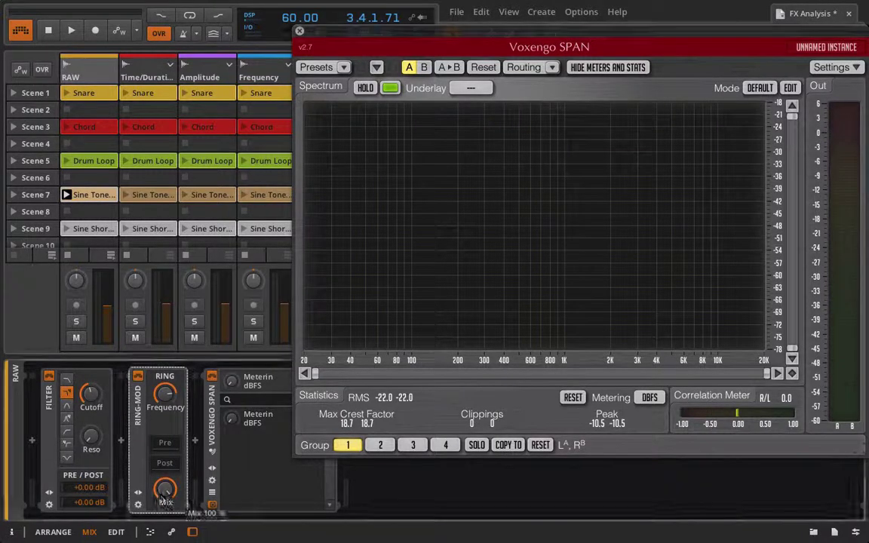
pyautogui.moveTo(165, 489)
pyautogui.mouseDown()
pyautogui.moveTo(165, 509)
pyautogui.moveTo(164, 499)
pyautogui.mouseUp()
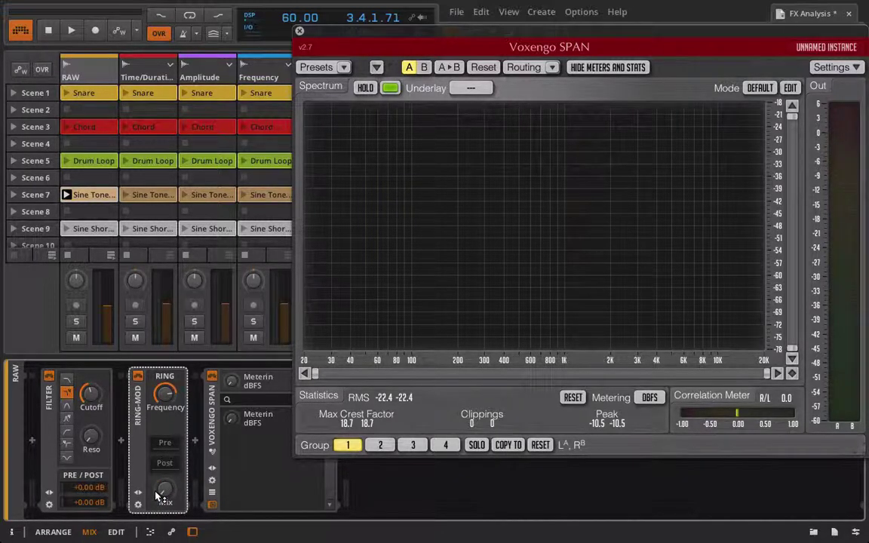
pyautogui.press('space')
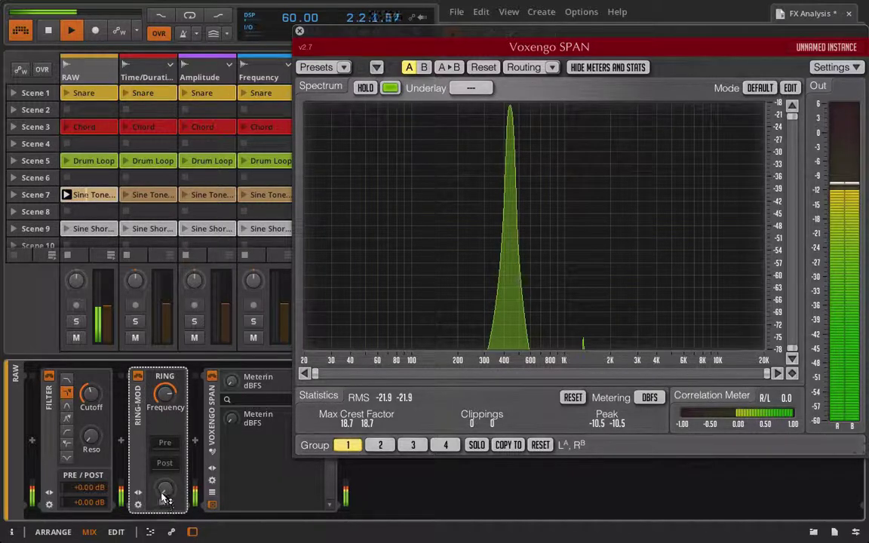
# - Sweep the Ring-Mod mix from 10.5% up to 94%, settle near 54.5%, and lower frequency to 750 Hz
pyautogui.moveTo(165, 498); pyautogui.dragTo(164, 477)
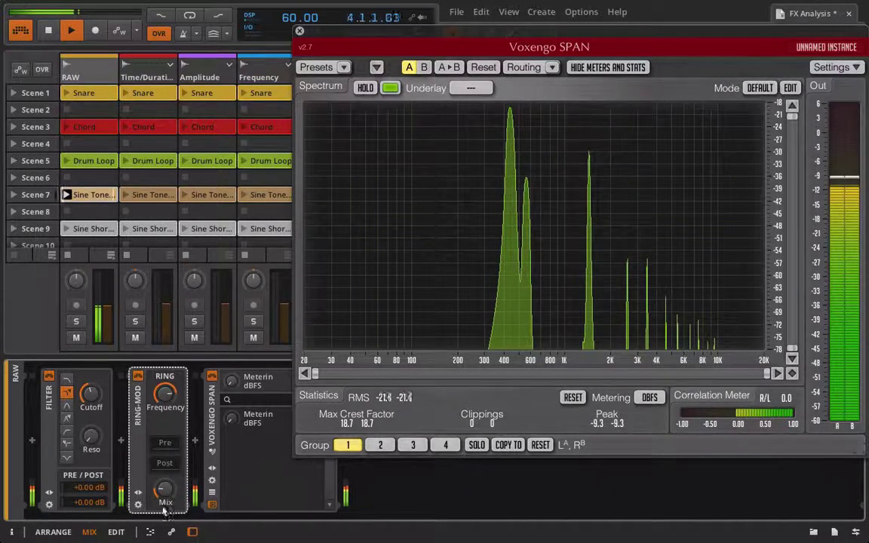
pyautogui.moveTo(164, 486); pyautogui.dragTo(164, 450)
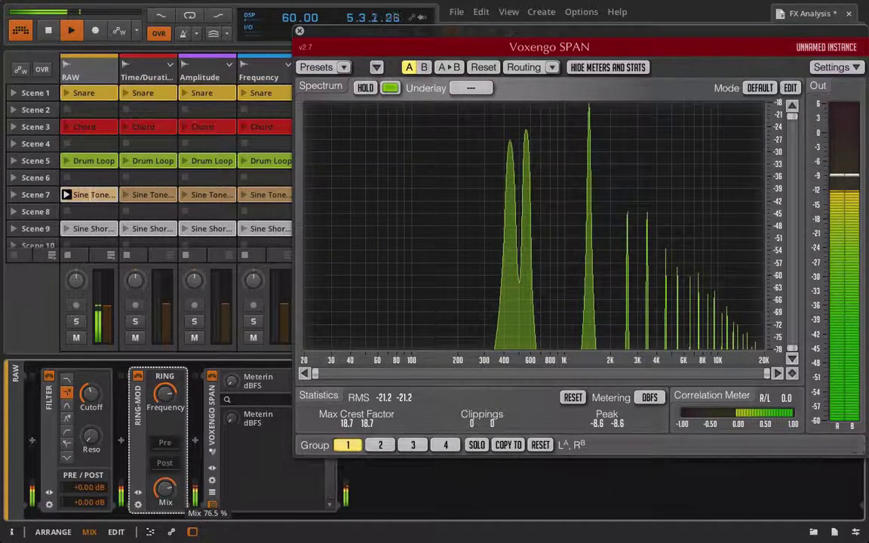
pyautogui.moveTo(164, 437); pyautogui.dragTo(165, 428)
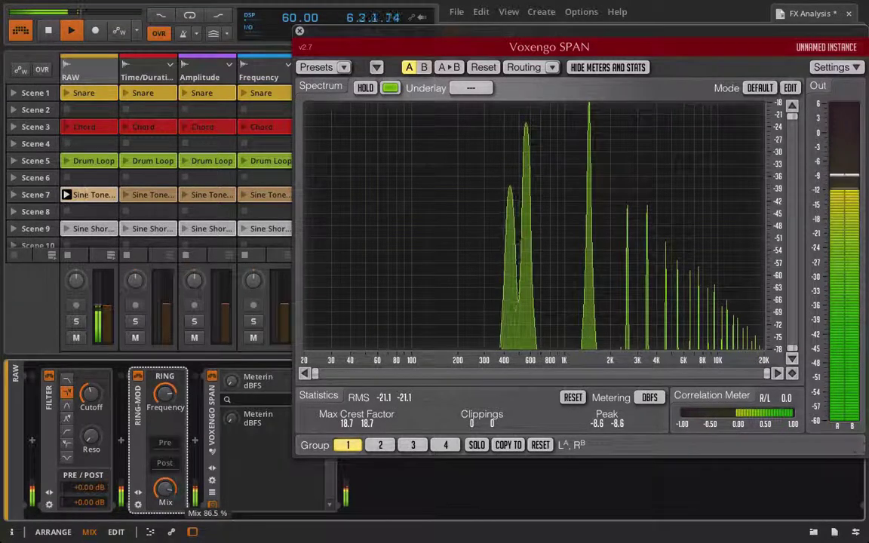
pyautogui.moveTo(168, 491); pyautogui.dragTo(167, 491)
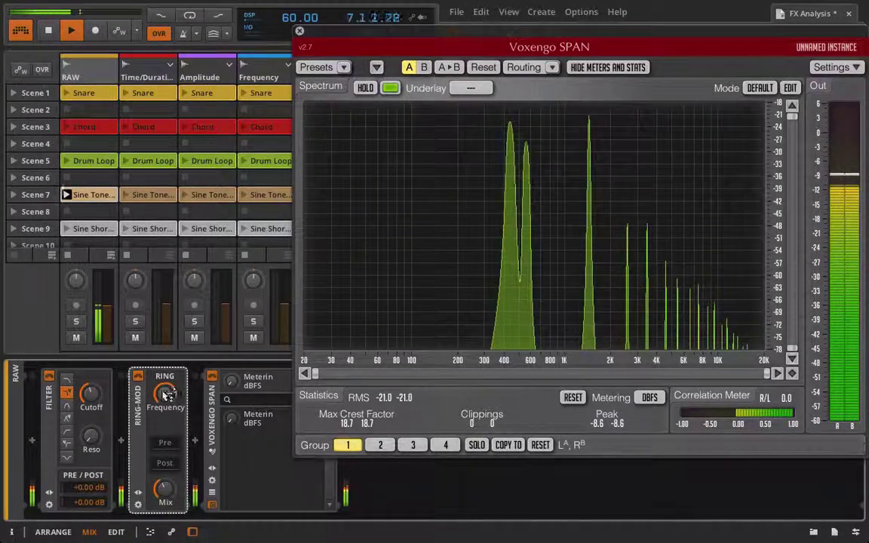
pyautogui.moveTo(167, 394)
pyautogui.mouseDown()
pyautogui.moveTo(167, 420)
pyautogui.moveTo(166, 394)
pyautogui.mouseUp()
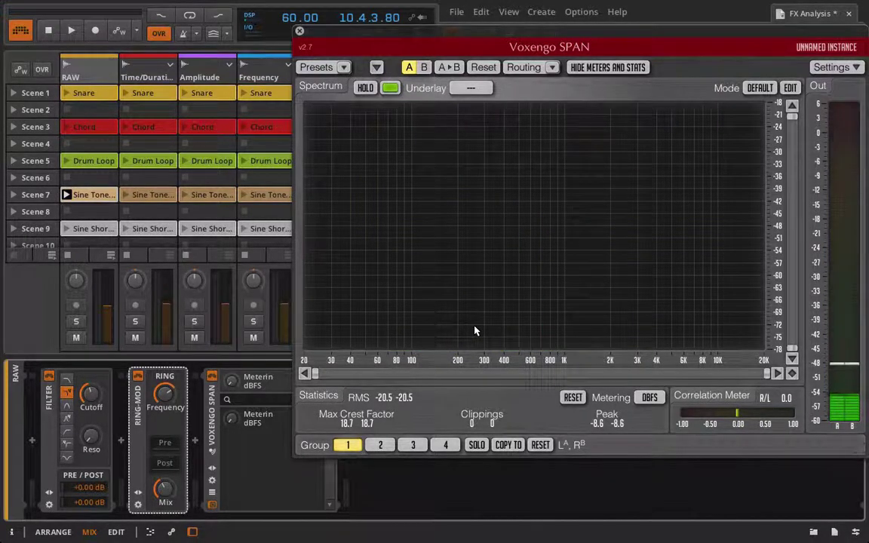
# - Stop the sine tone, play the Snare clip and raise the Ring-Mod frequency
pyautogui.click(67, 256)
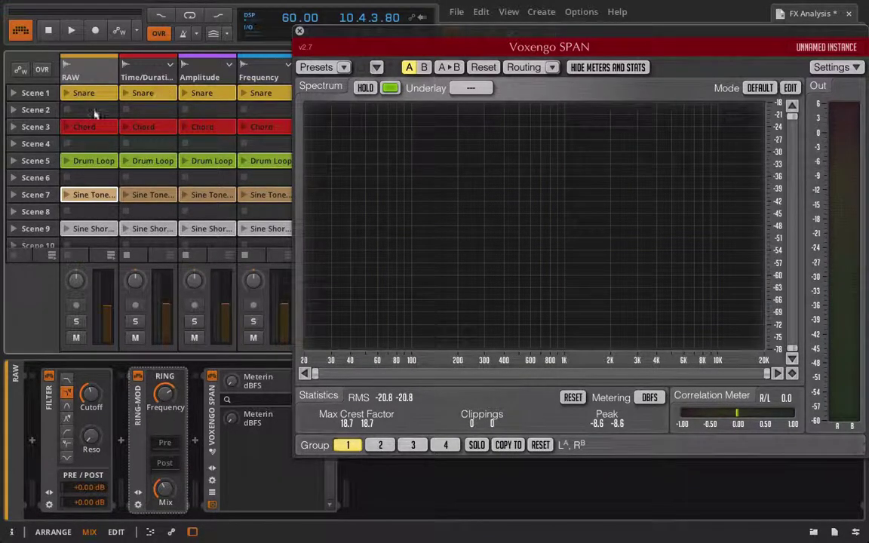
pyautogui.click(65, 92)
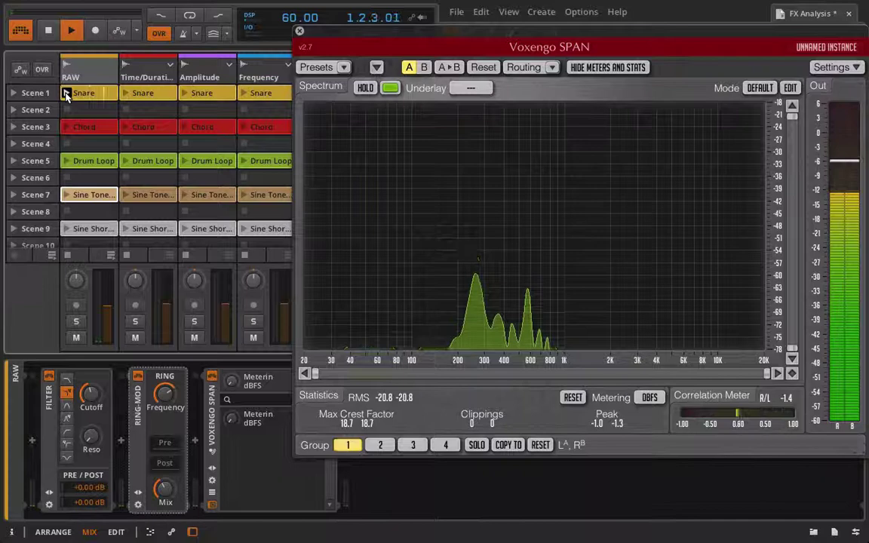
pyautogui.click(167, 394)
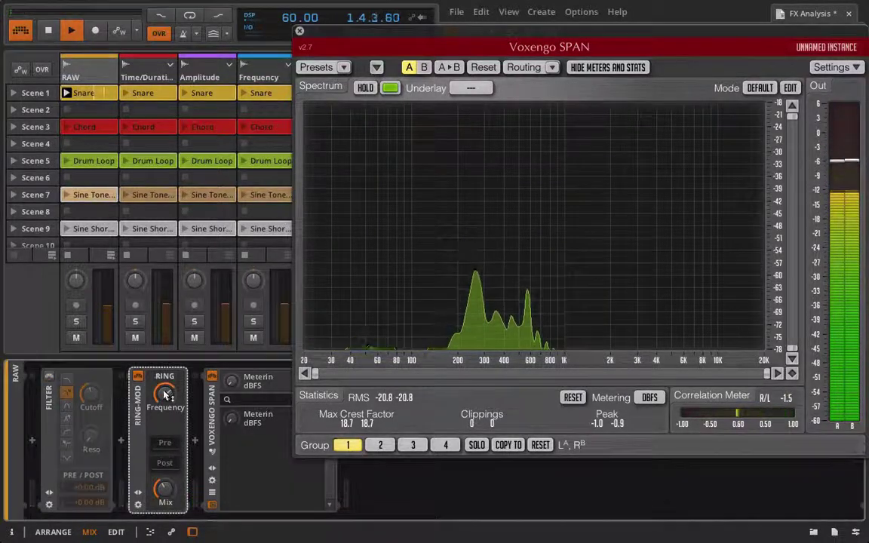
pyautogui.moveTo(167, 393); pyautogui.dragTo(168, 368)
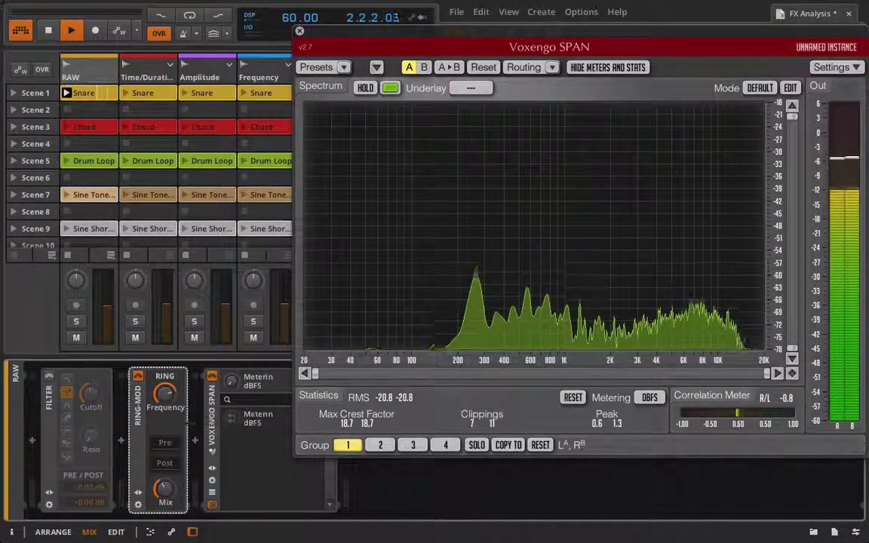
# - Toggle the Ring-Mod off, on and off again to compare against the dry snare
pyautogui.moveTo(165, 489)
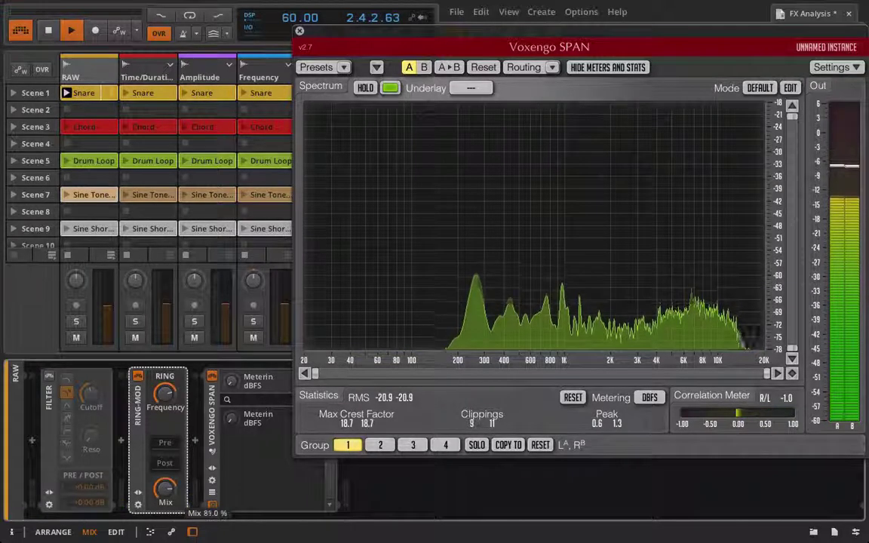
pyautogui.click(138, 381)
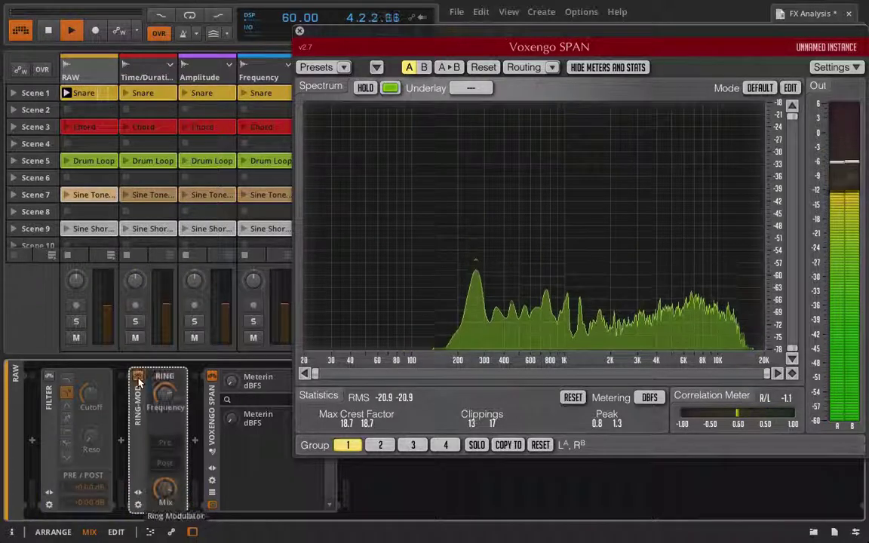
pyautogui.click(138, 381)
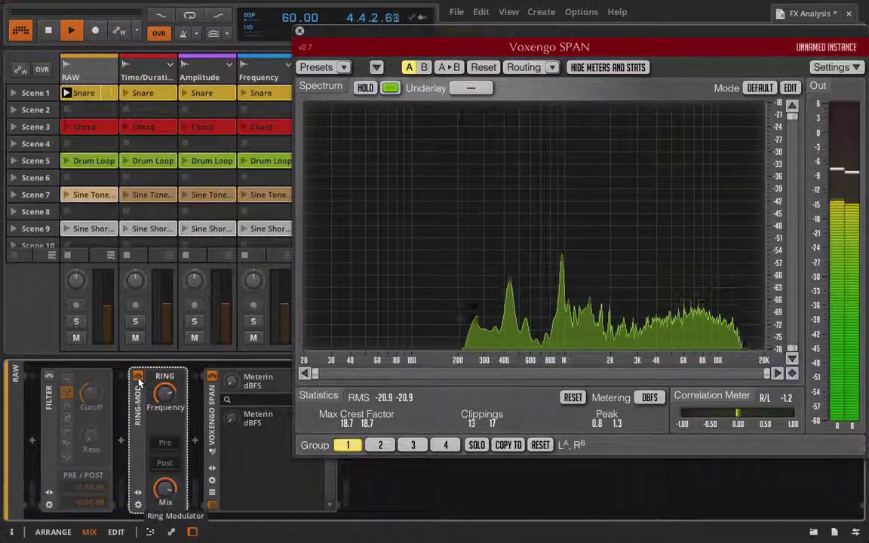
pyautogui.click(138, 380)
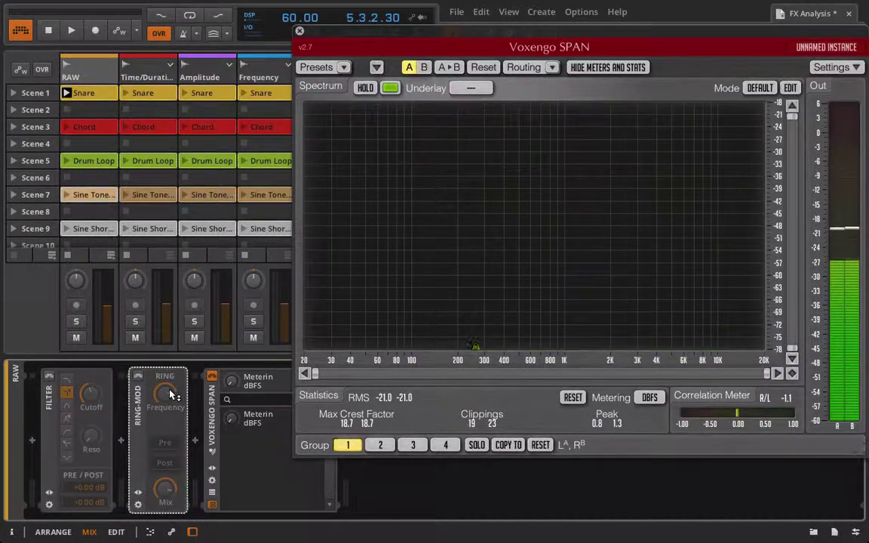
# - Play the Chord clip and set the Ring-Mod to 696 Hz with 83.5% Mix
pyautogui.click(65, 131)
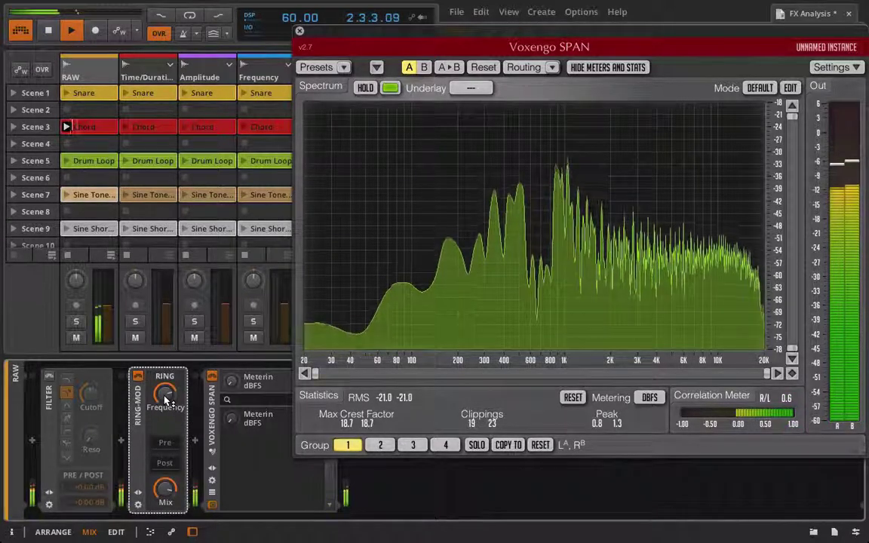
pyautogui.moveTo(166, 404); pyautogui.dragTo(167, 423)
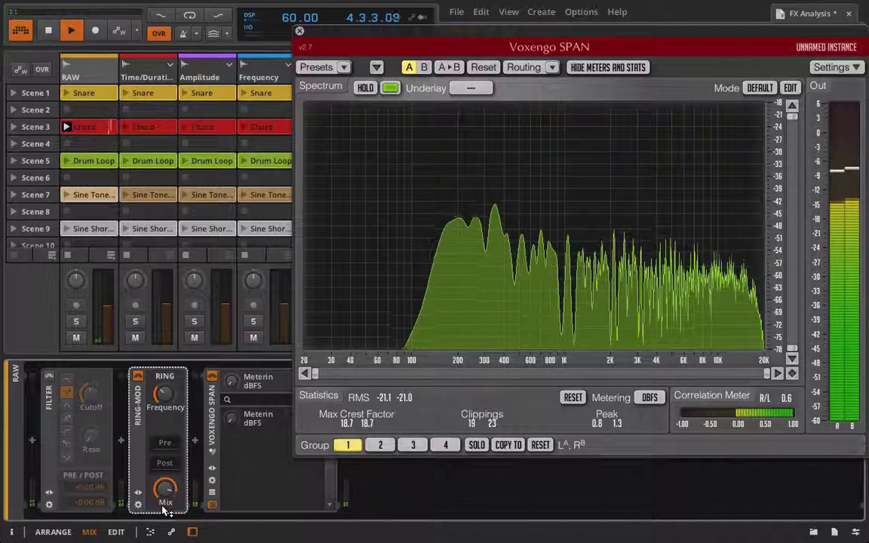
pyautogui.moveTo(165, 489); pyautogui.dragTo(167, 489)
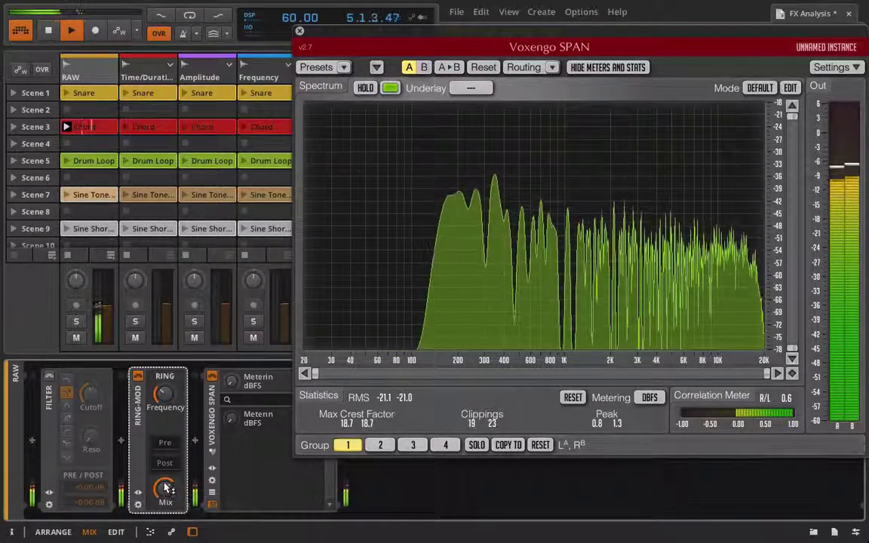
# - Restart the chord, drop the Ring-Mod to 1.26 Hz with 11% Mix, then stop
pyautogui.press('space')
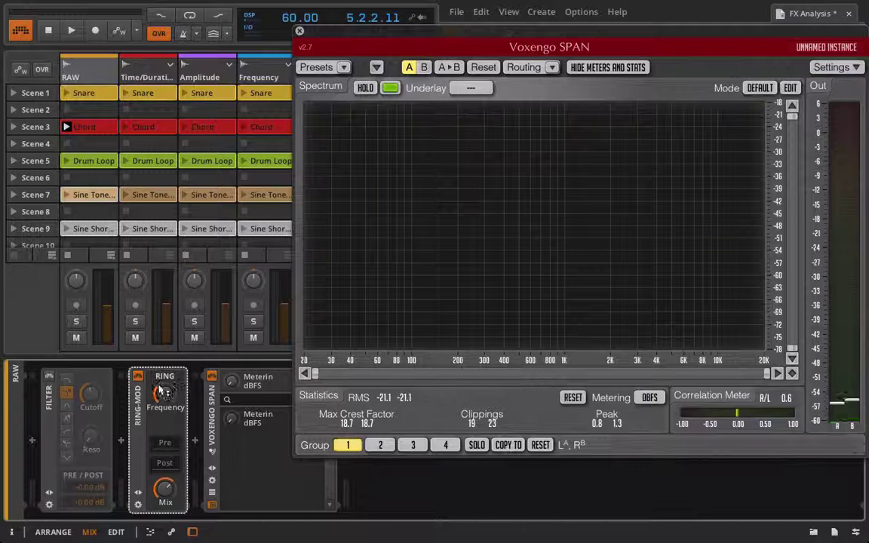
pyautogui.press('space')
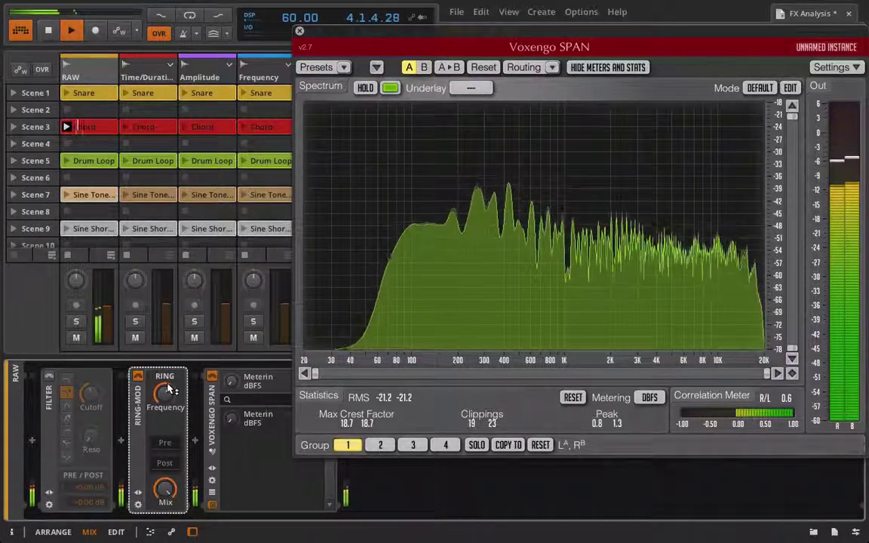
pyautogui.moveTo(170, 389); pyautogui.dragTo(165, 400)
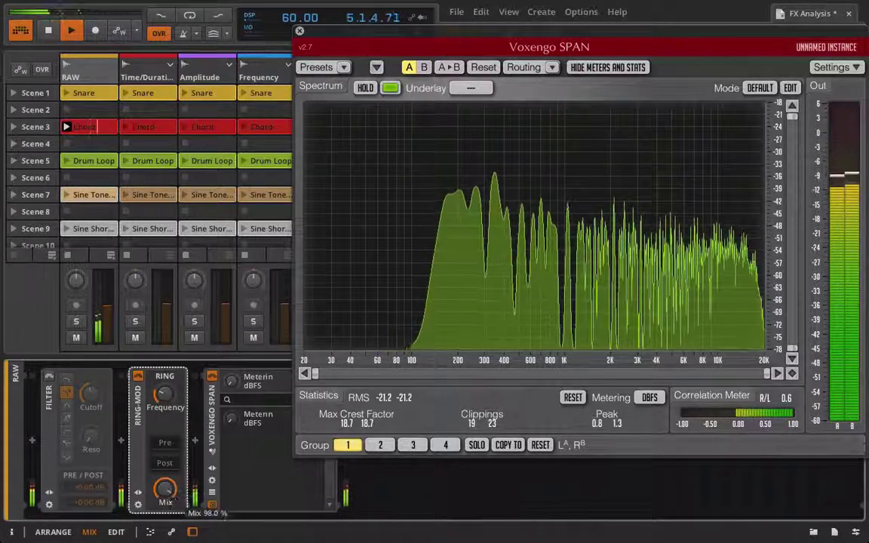
pyautogui.moveTo(165, 489)
pyautogui.mouseDown()
pyautogui.moveTo(164, 507)
pyautogui.moveTo(168, 495)
pyautogui.mouseUp()
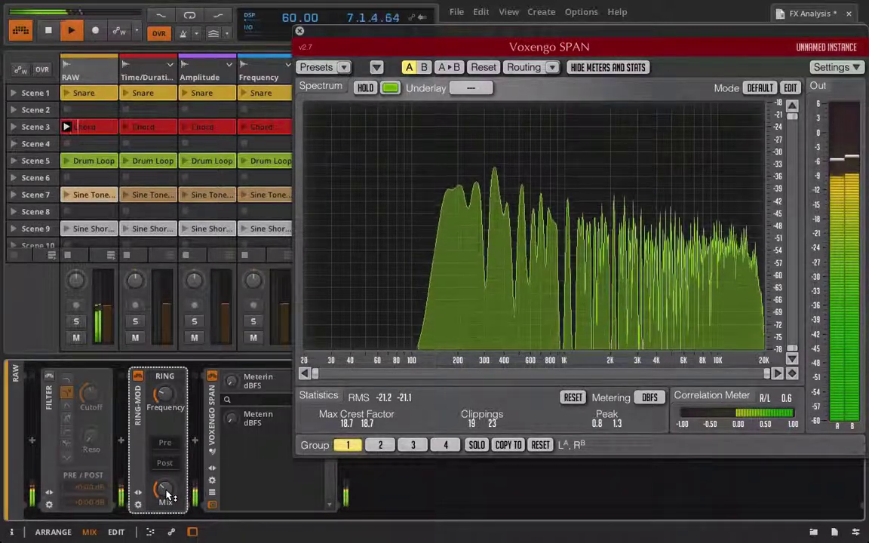
pyautogui.press('space')
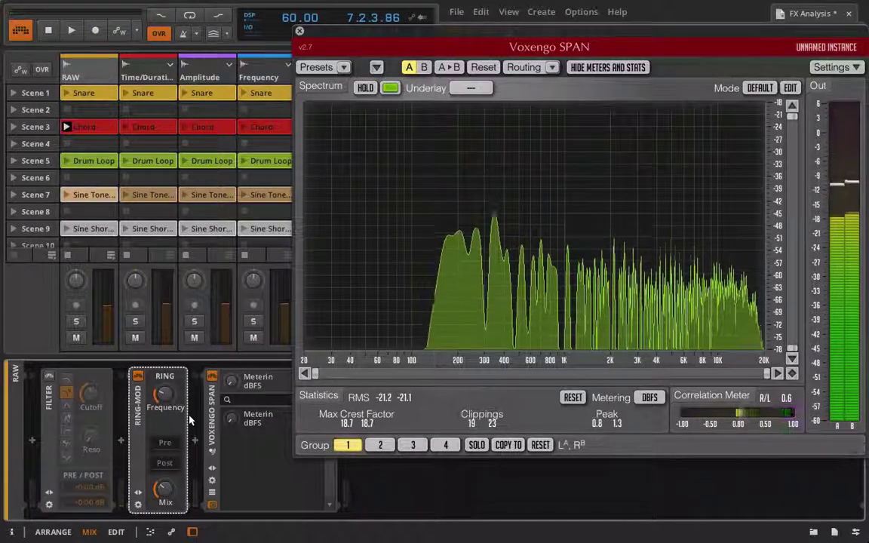
# - Play the Drum Loop clip on RAW and sweep the Ring-Mod frequency up
pyautogui.click(67, 161)
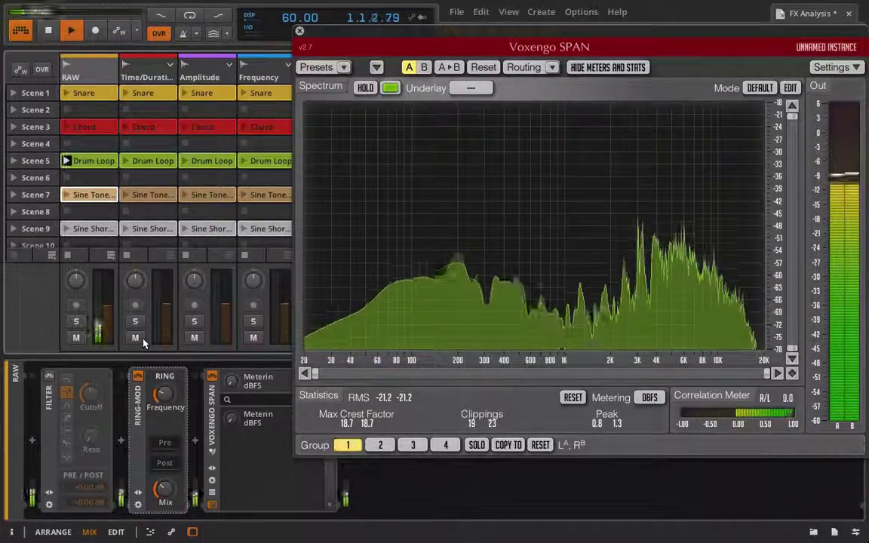
pyautogui.click(165, 462)
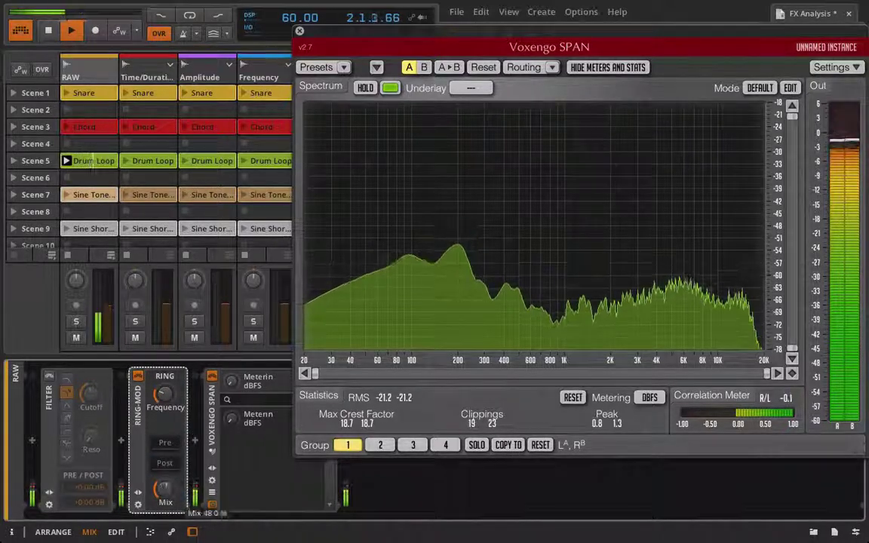
pyautogui.moveTo(160, 386); pyautogui.dragTo(159, 366)
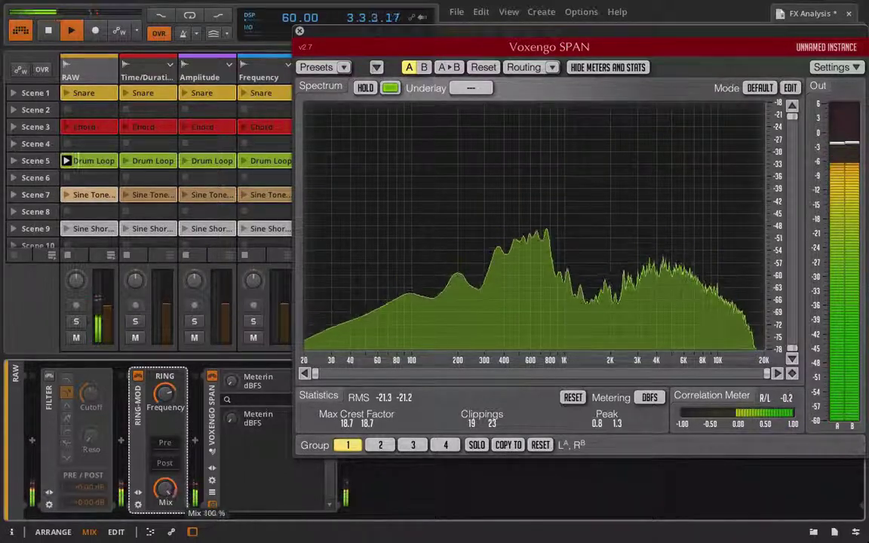
# - Launch the Chord clip on the Time/Duration track and turn the Ring-Mod Mix to 54.5%
pyautogui.moveTo(165, 490)
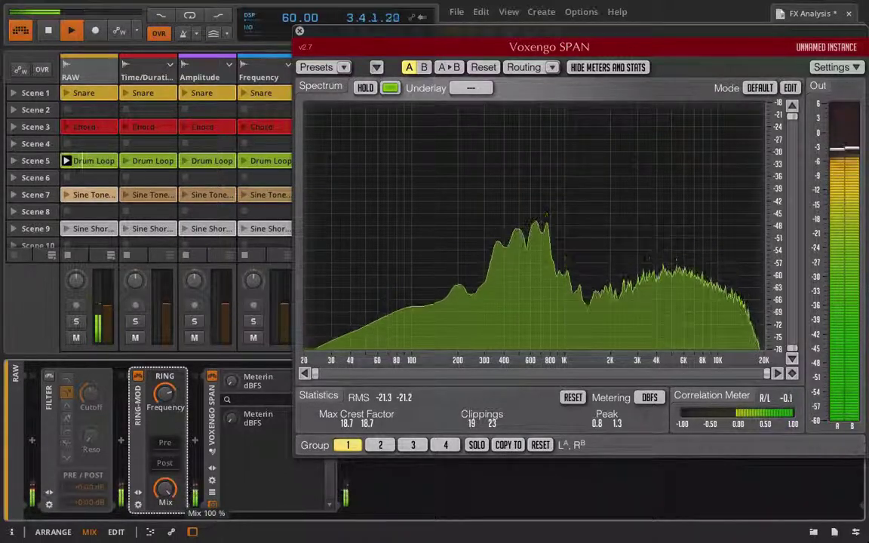
pyautogui.click(127, 126)
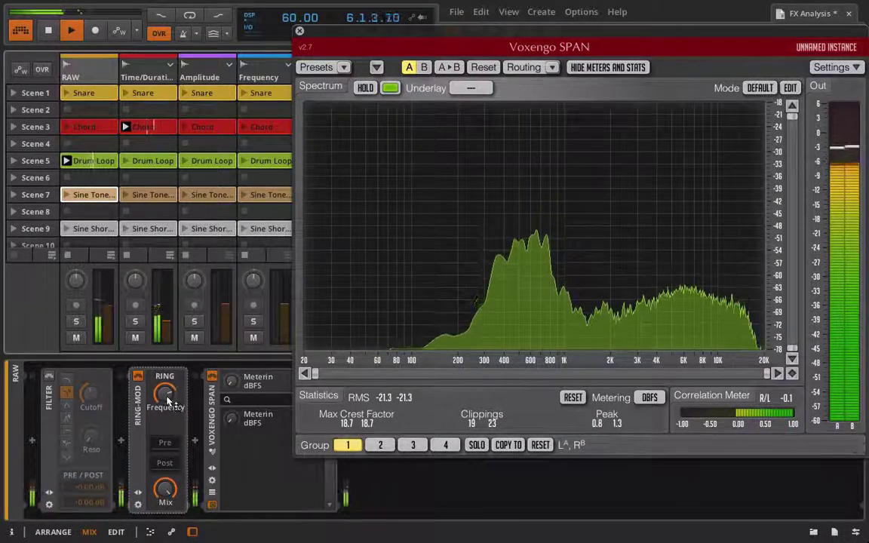
pyautogui.click(165, 489)
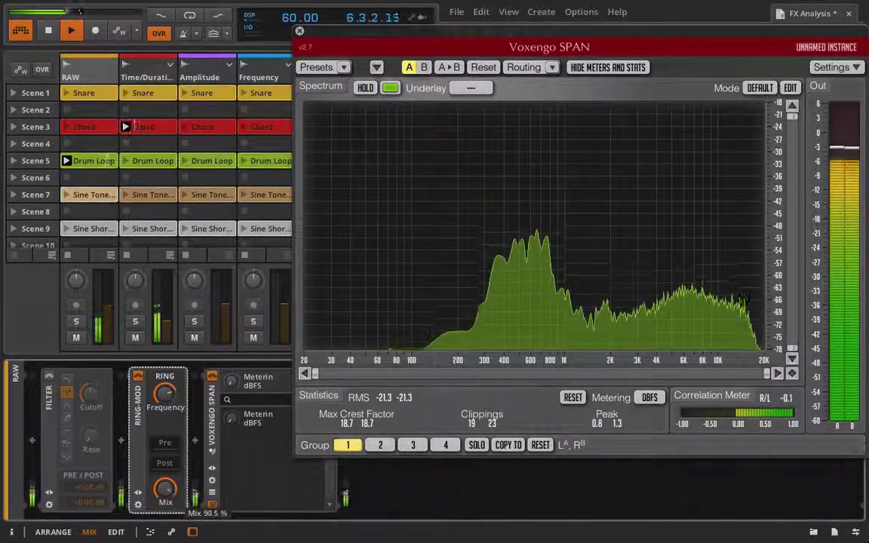
pyautogui.moveTo(165, 489); pyautogui.dragTo(165, 514)
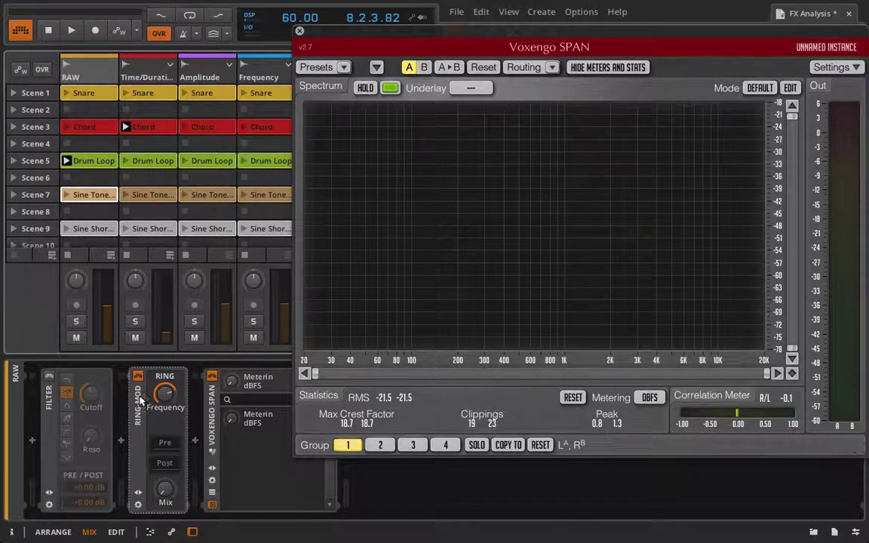
# - Raise the Ring-Mod Mix from about 81.9 % up to 98.5 %
pyautogui.moveTo(165, 489)
pyautogui.mouseDown()
pyautogui.moveTo(166, 496)
pyautogui.moveTo(167, 490)
pyautogui.mouseUp()
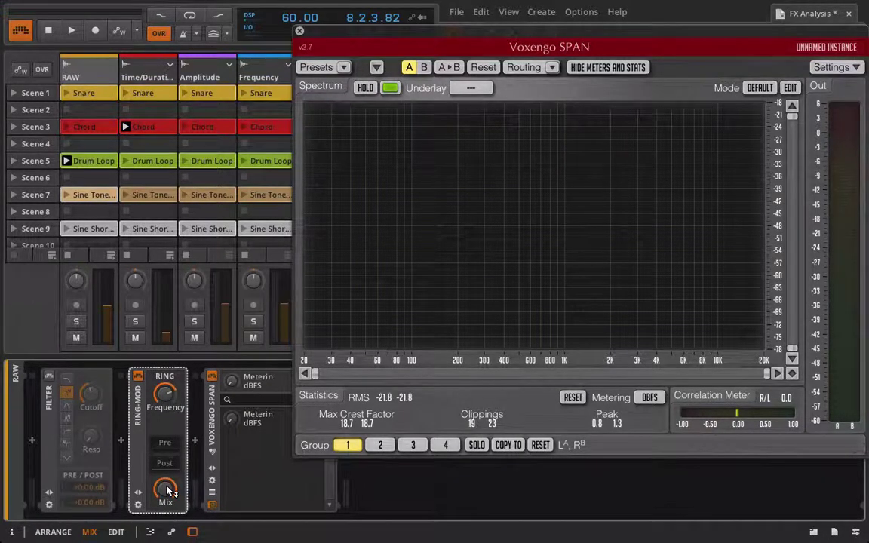
pyautogui.moveTo(169, 492); pyautogui.dragTo(169, 491)
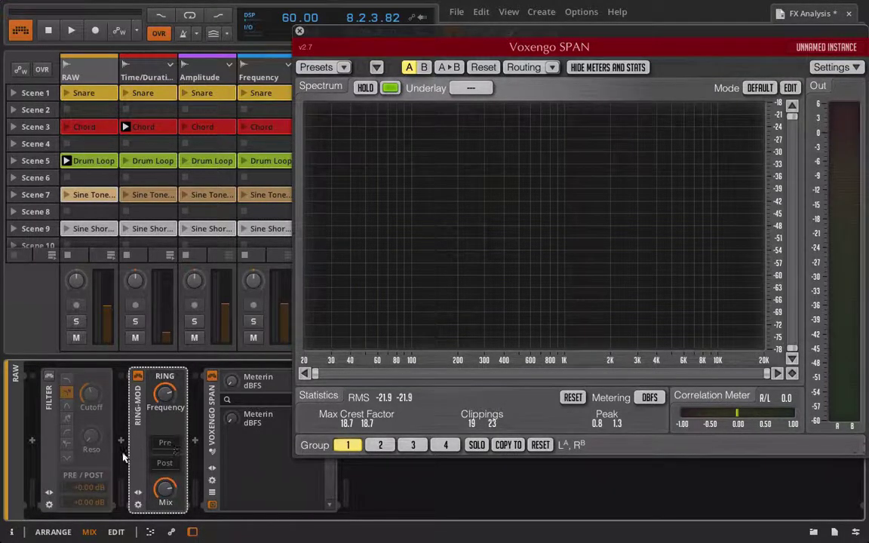
# - Expand the Ring-Mod's Post slot to reveal its empty effects chain
pyautogui.click(162, 445)
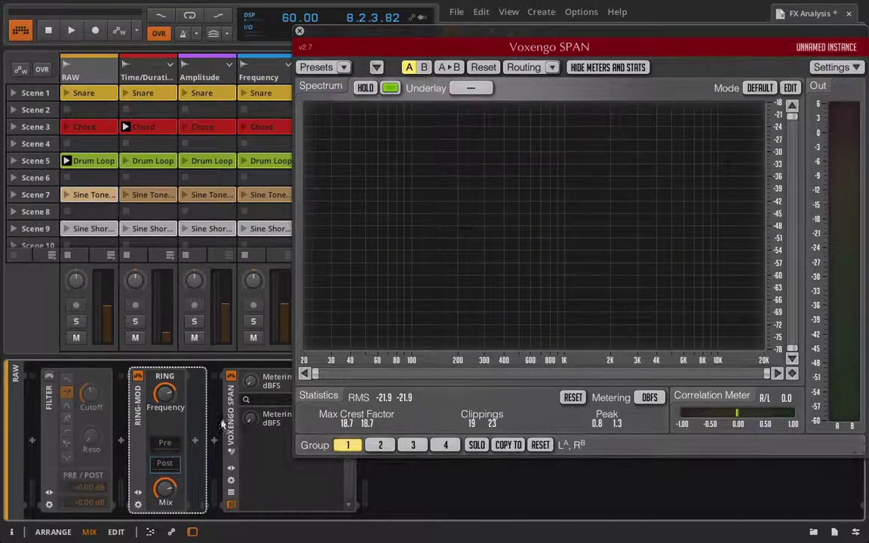
pyautogui.click(169, 466)
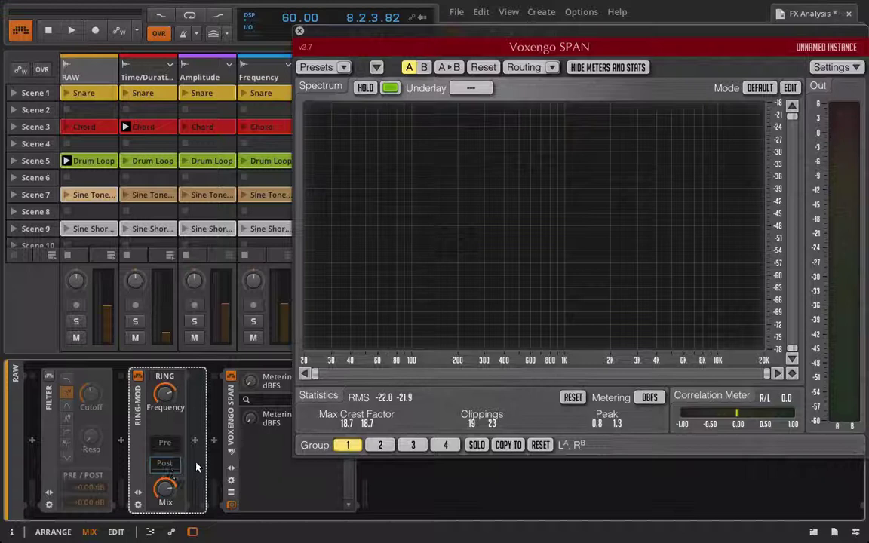